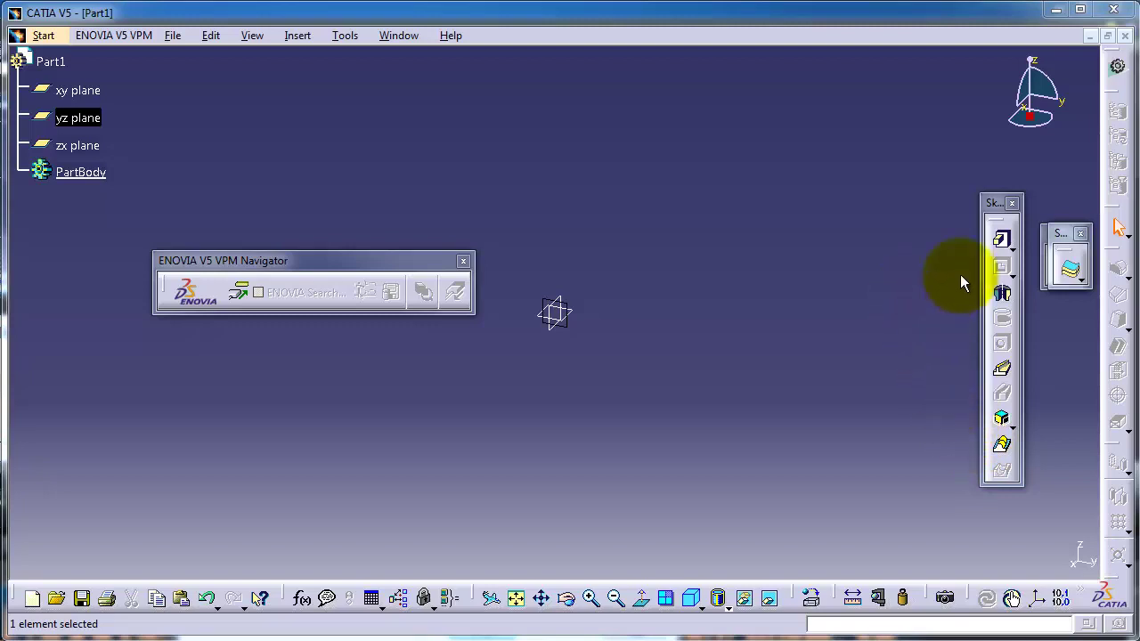
# Rearrange the floating toolbars and review the list of available toolbars.
pyautogui.moveTo(992, 207)
pyautogui.mouseDown()
pyautogui.moveTo(1056, 229)
pyautogui.moveTo(1053, 181)
pyautogui.mouseUp()
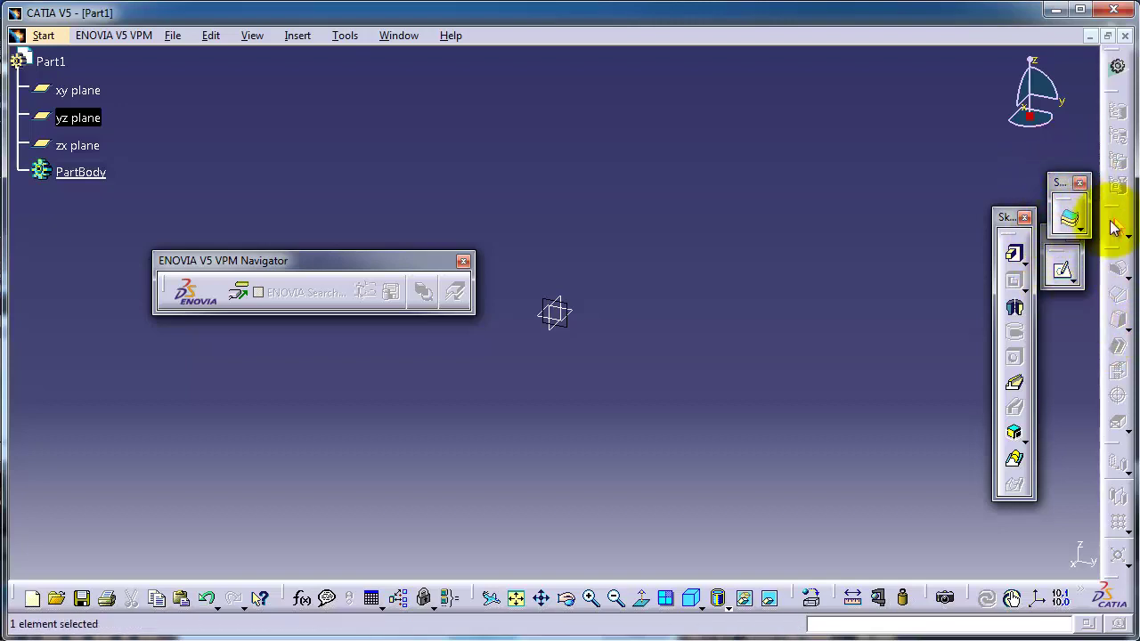
pyautogui.rightClick(1107, 576)
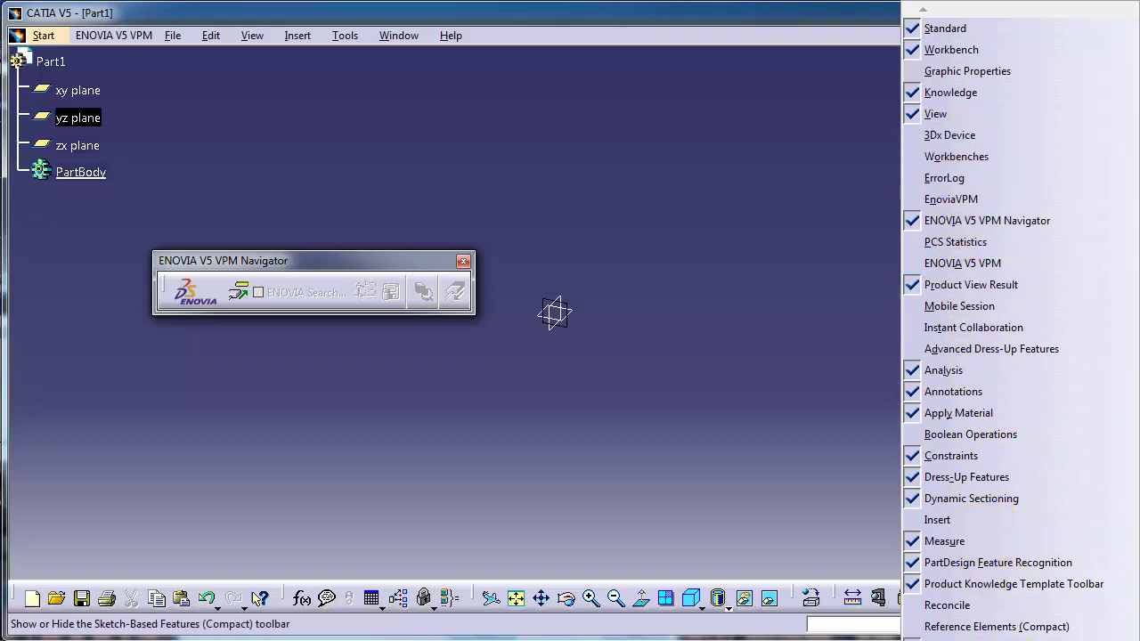
pyautogui.moveTo(1016, 638)
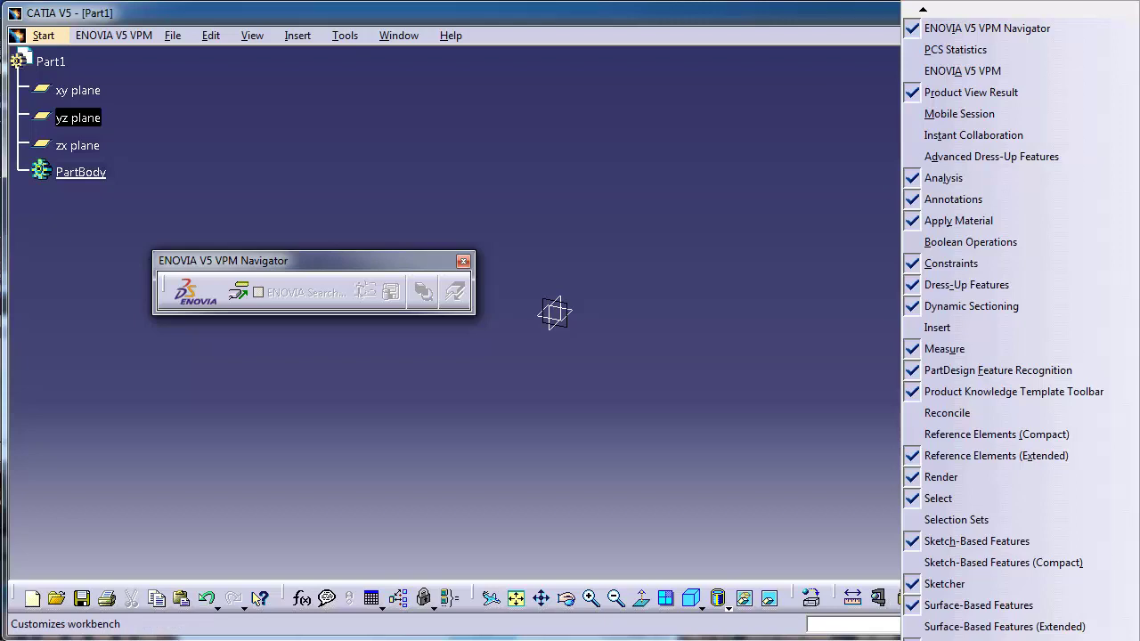
pyautogui.click(589, 13)
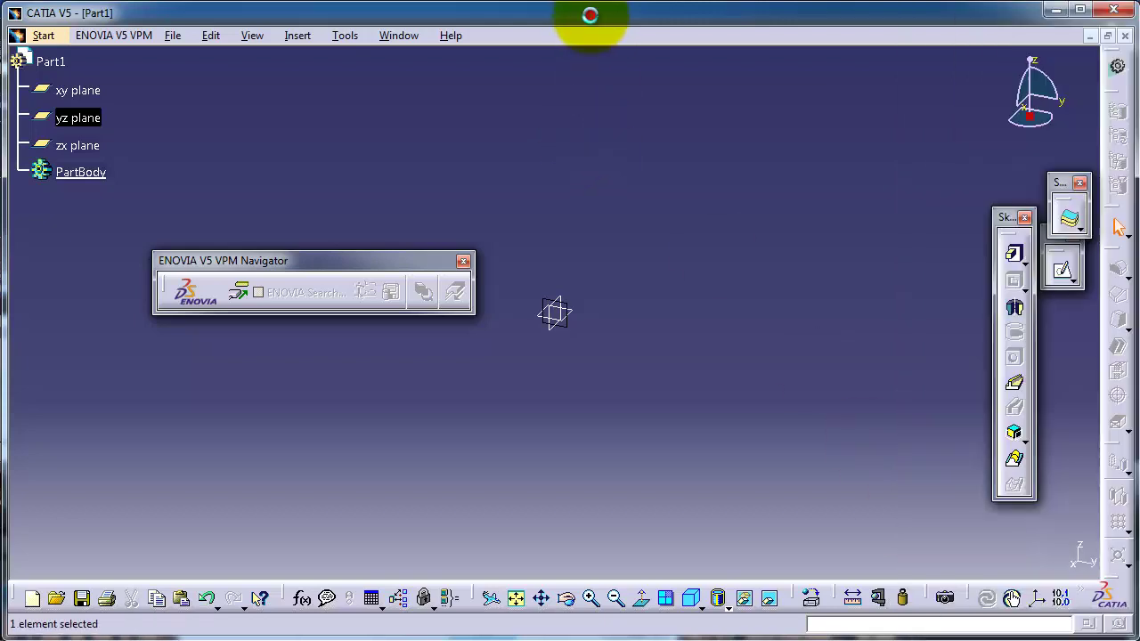
# Restore the default contents and positions of all toolbars through the Customize settings.
pyautogui.click(343, 36)
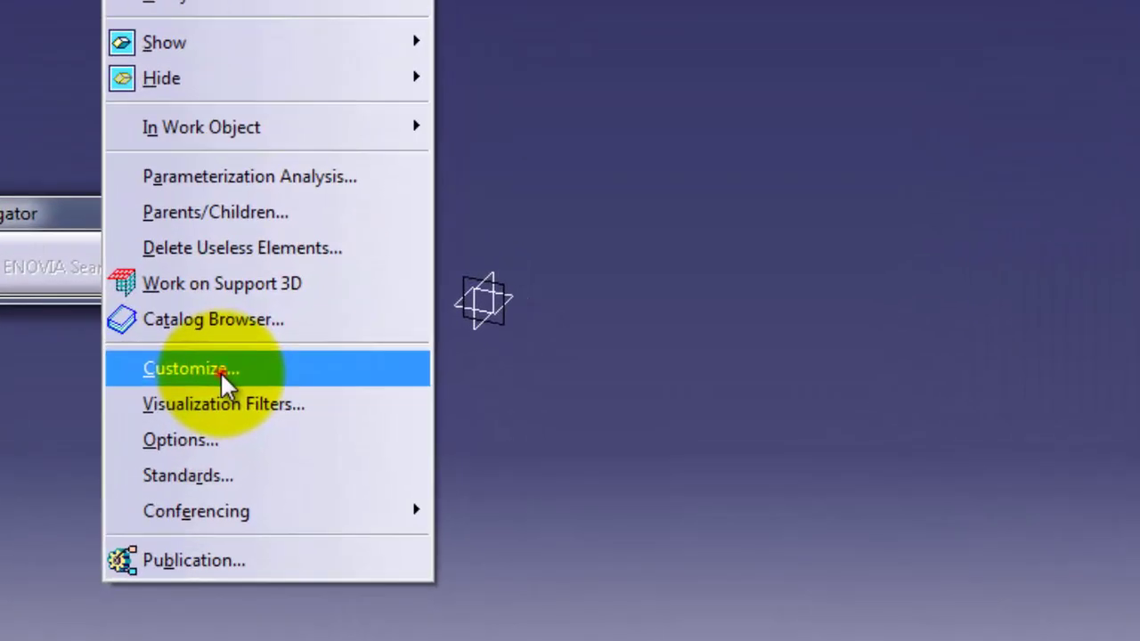
pyautogui.click(401, 354)
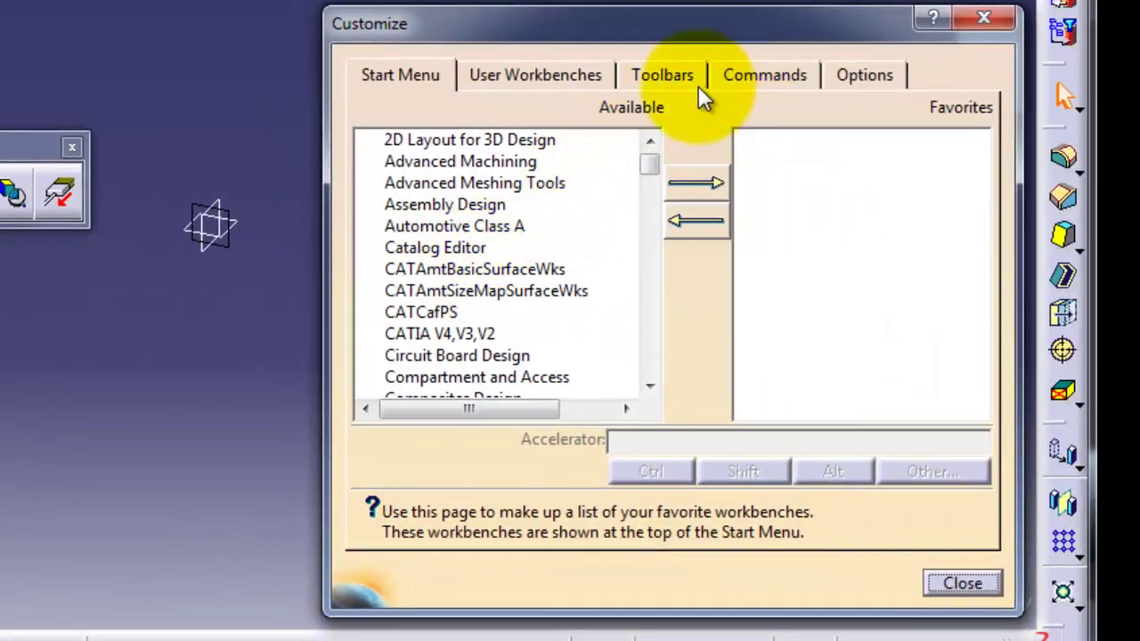
pyautogui.click(662, 77)
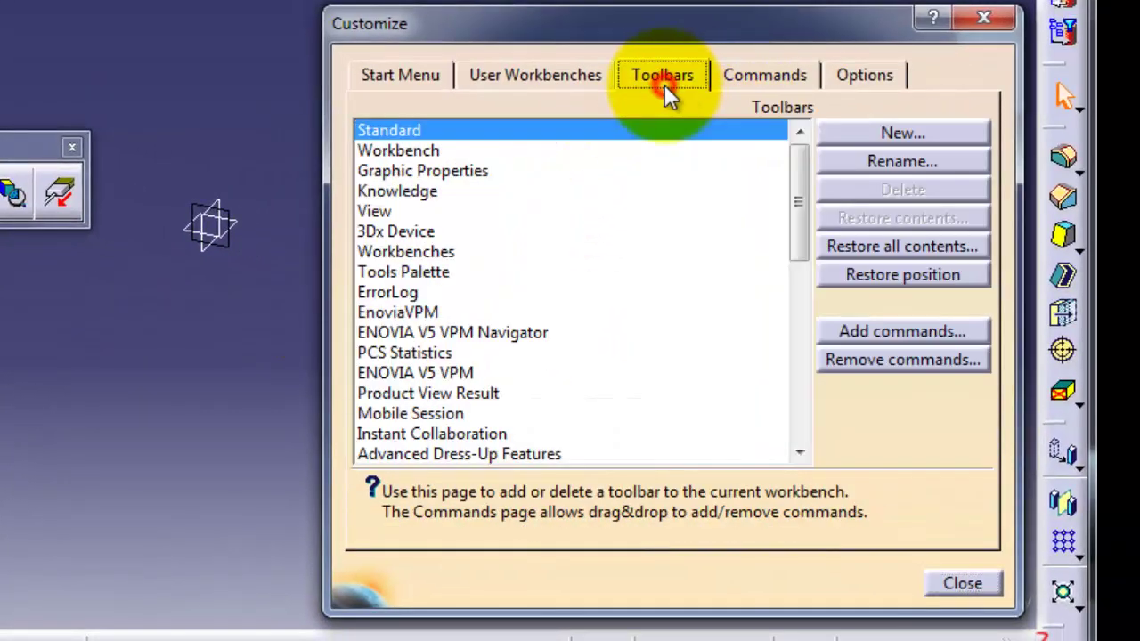
pyautogui.click(853, 247)
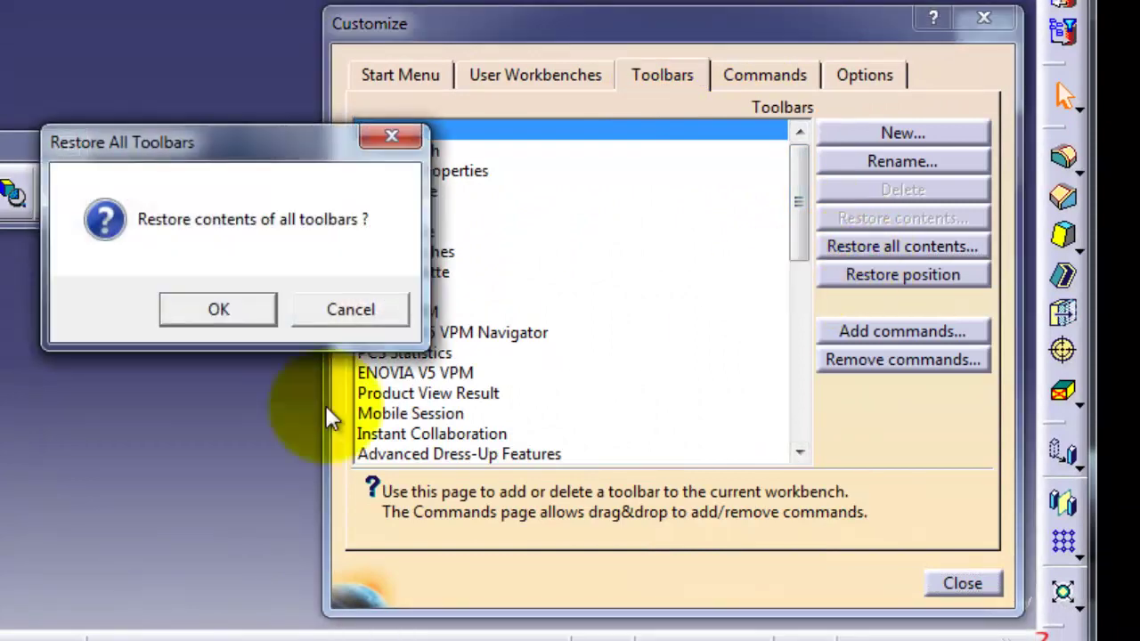
pyautogui.click(214, 313)
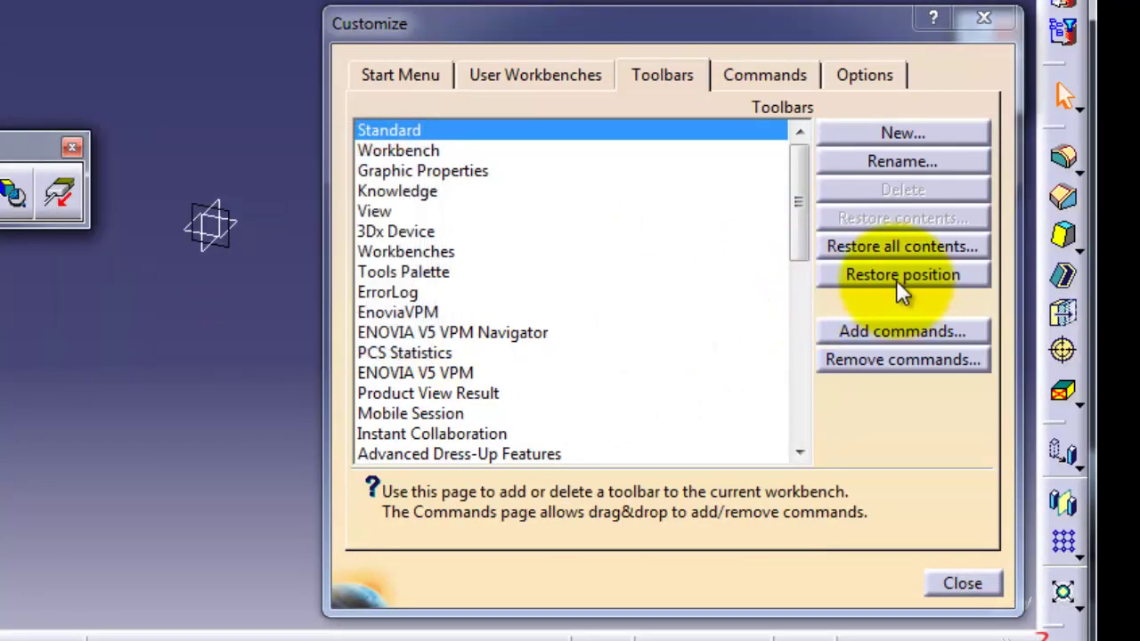
pyautogui.click(897, 283)
pyautogui.click(216, 308)
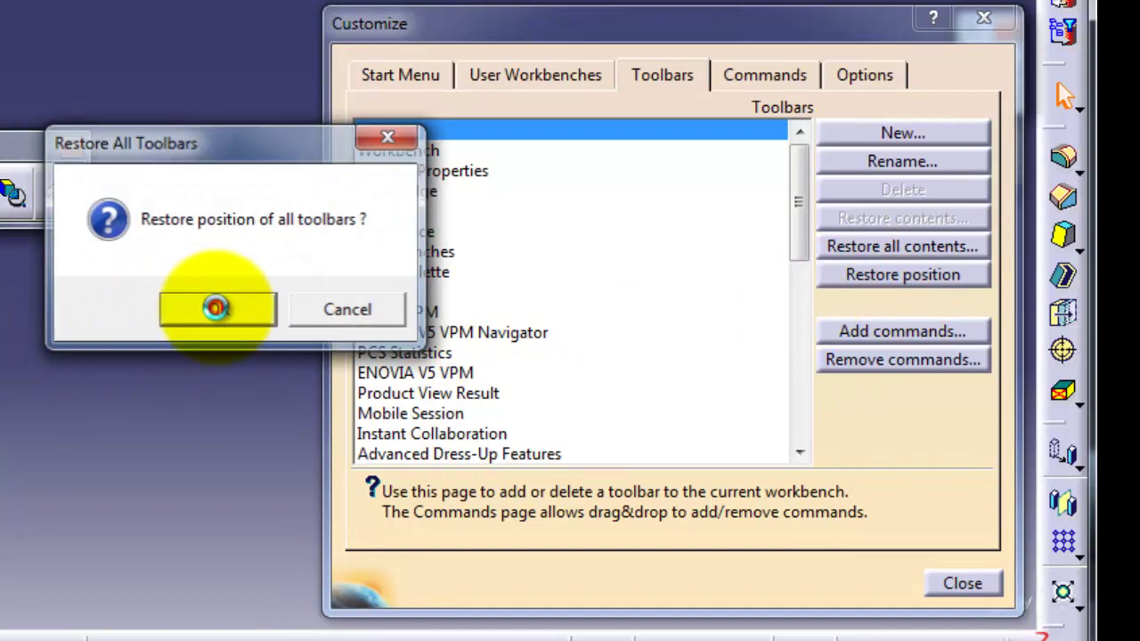
pyautogui.click(966, 584)
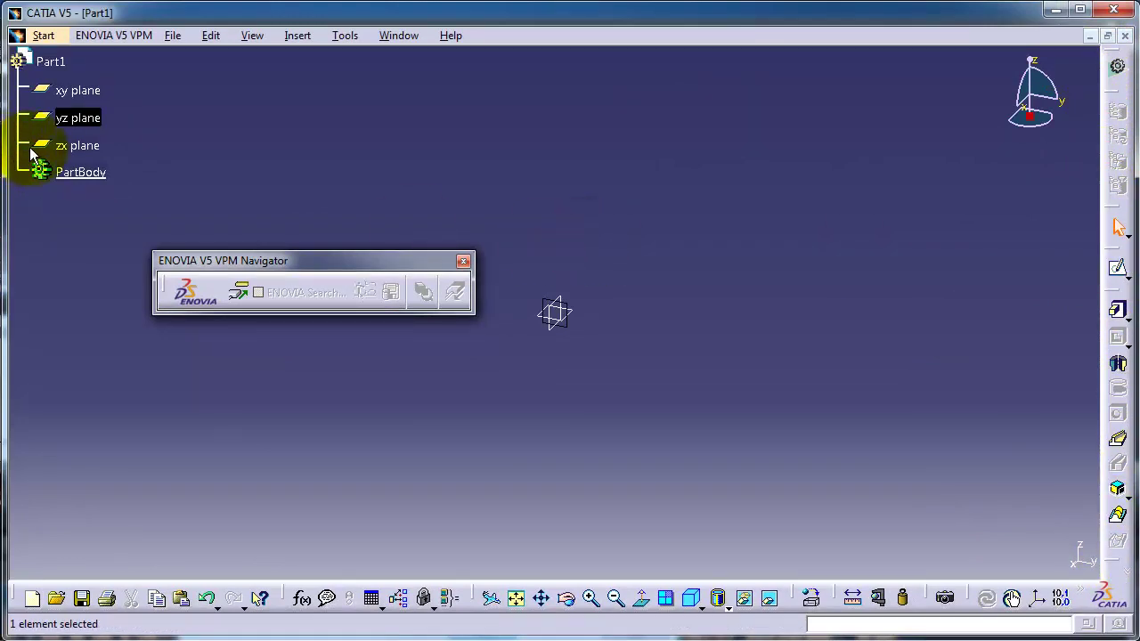
# Start a sketch on the xy plane and draw a rectangle with its lower-left corner at the origin.
pyautogui.click(77, 93)
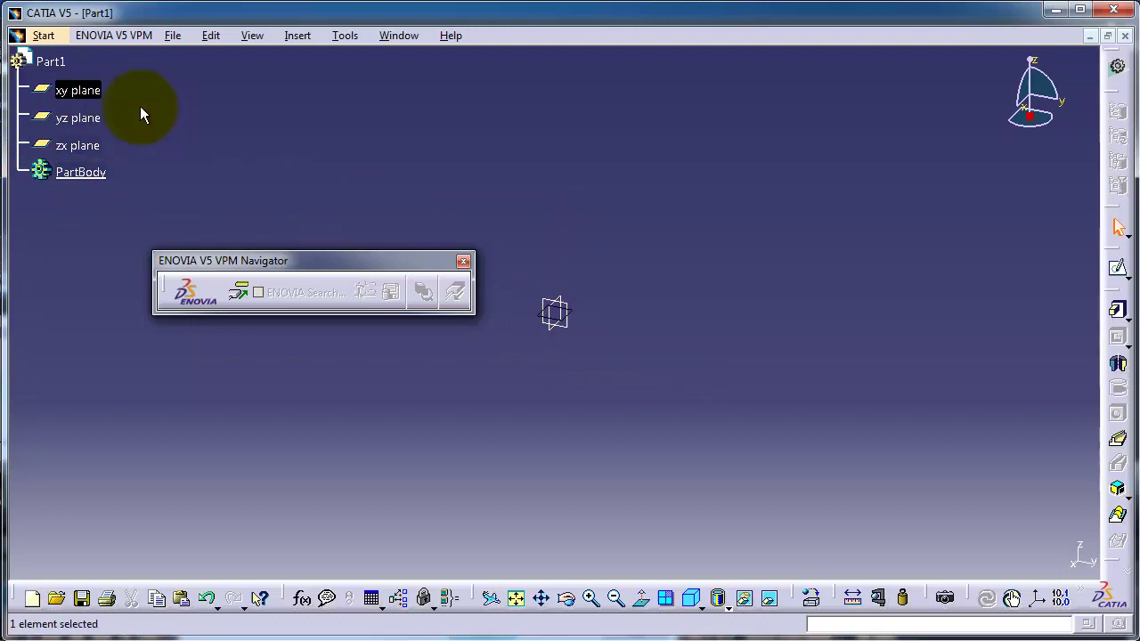
pyautogui.click(1117, 268)
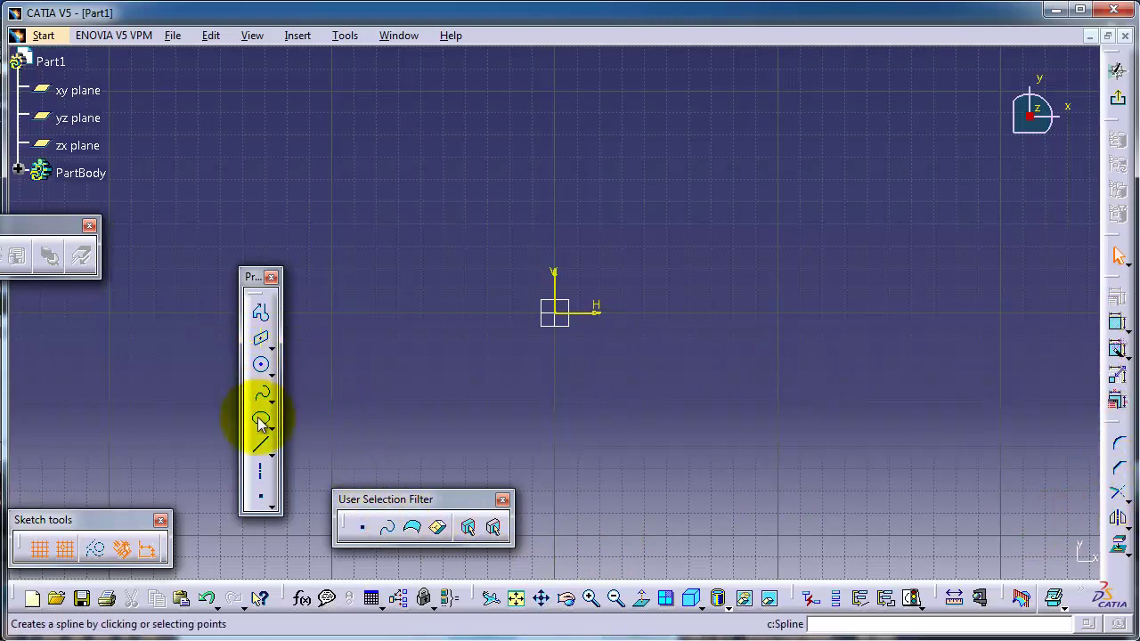
pyautogui.click(266, 342)
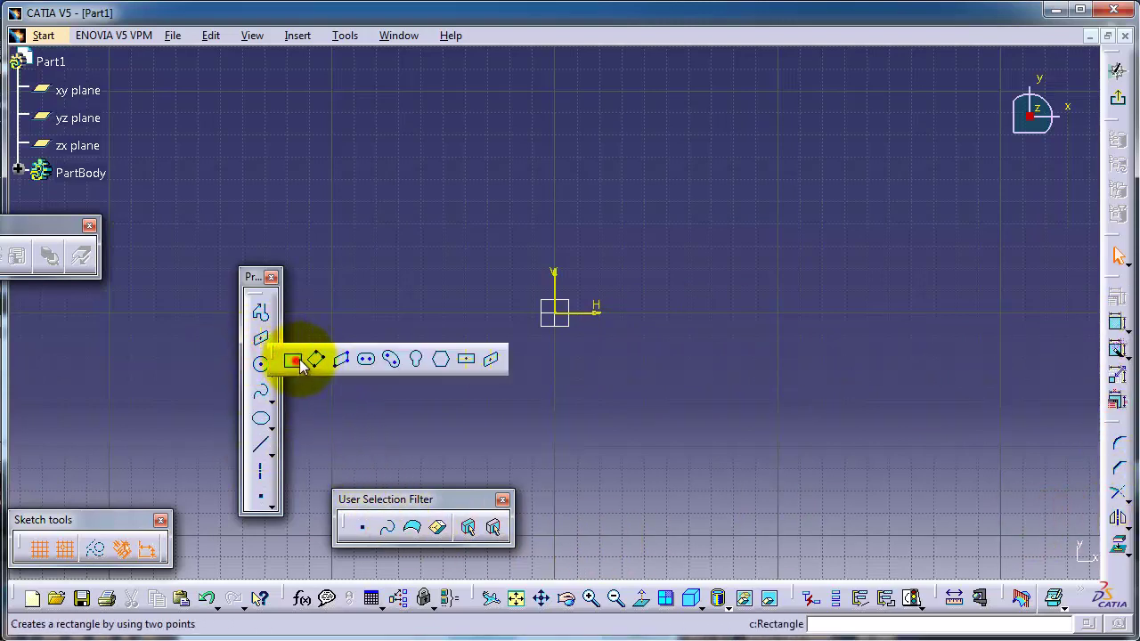
pyautogui.click(292, 357)
pyautogui.click(553, 313)
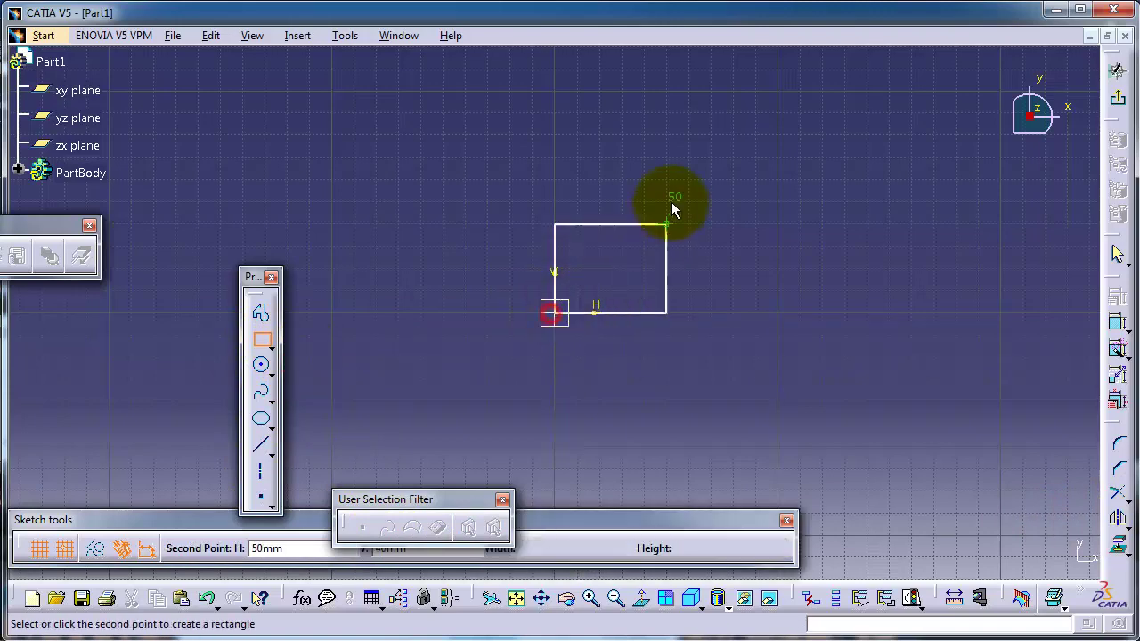
pyautogui.click(800, 156)
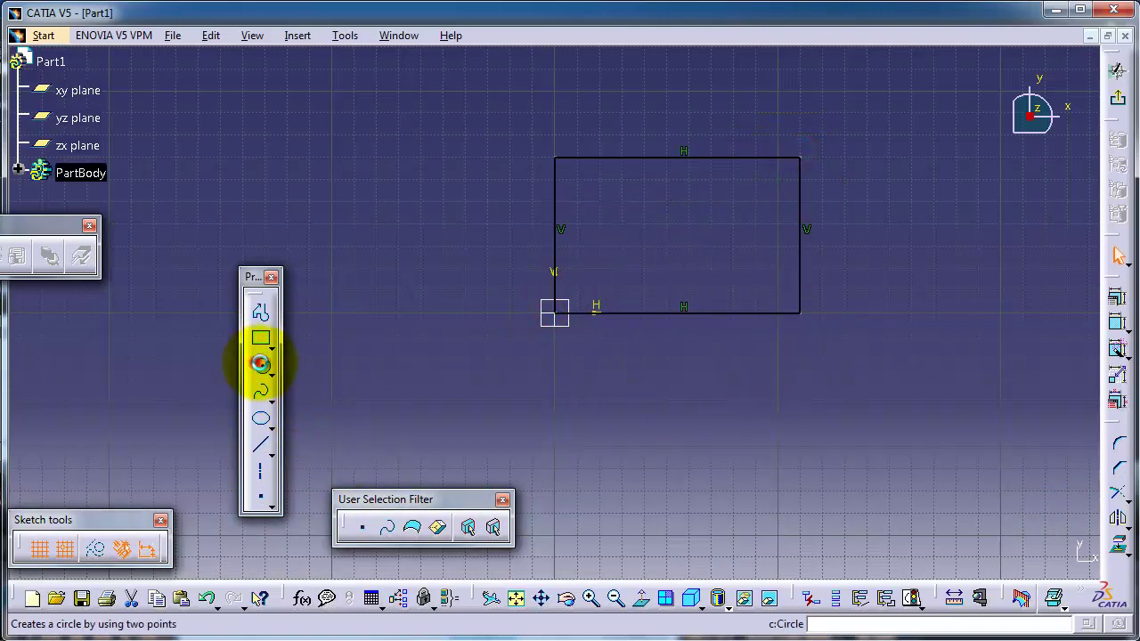
# Sketch a circle to the upper left of the rectangle, clear of its edges.
pyautogui.click(260, 364)
pyautogui.click(384, 142)
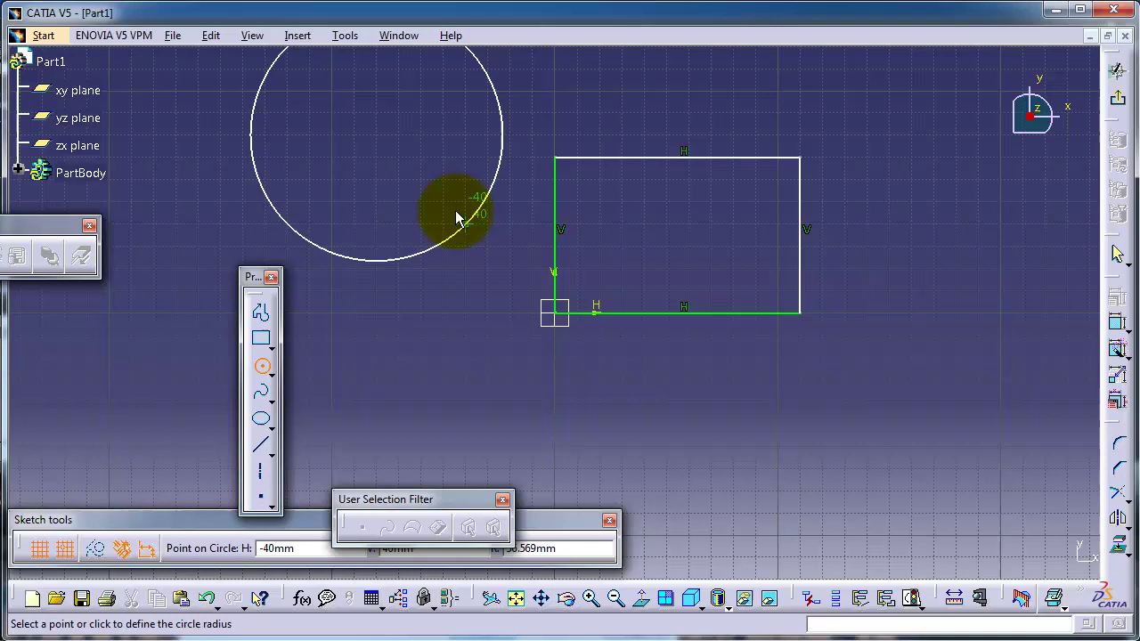
pyautogui.click(446, 201)
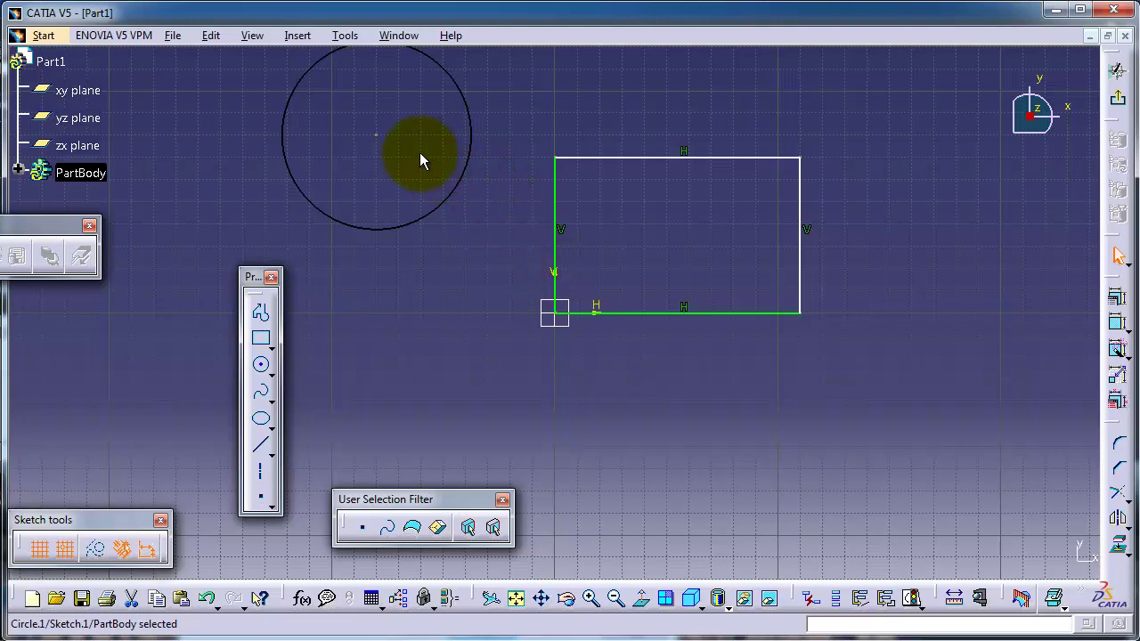
# Make the circle tangent to the rectangle's left edge with a contact constraint, then move the circle's centre downward.
pyautogui.click(559, 178)
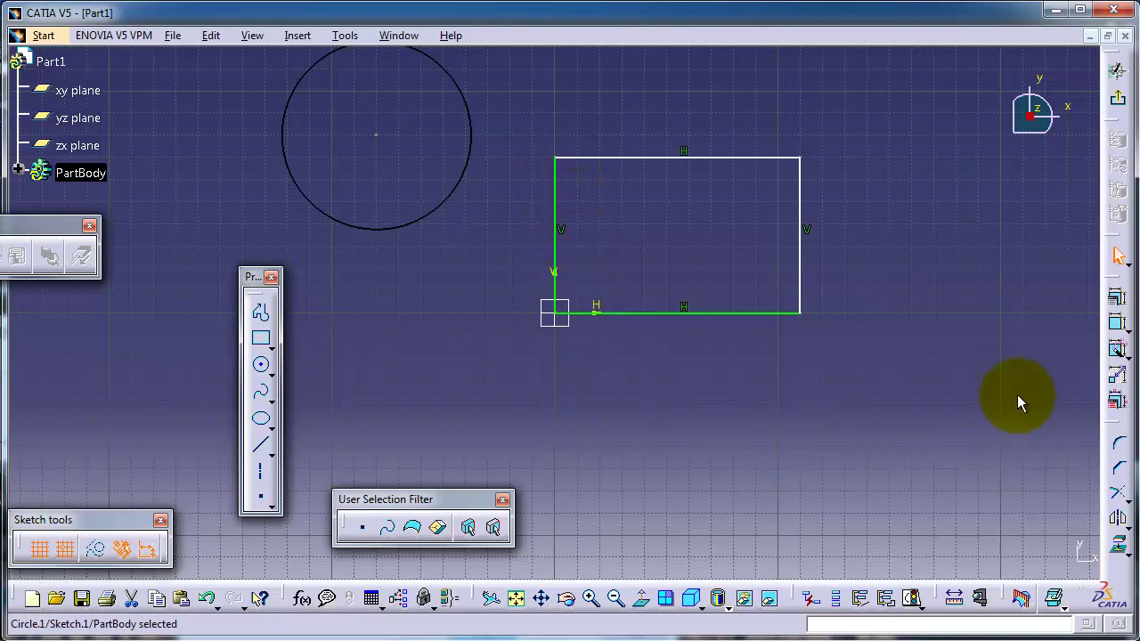
pyautogui.click(1126, 331)
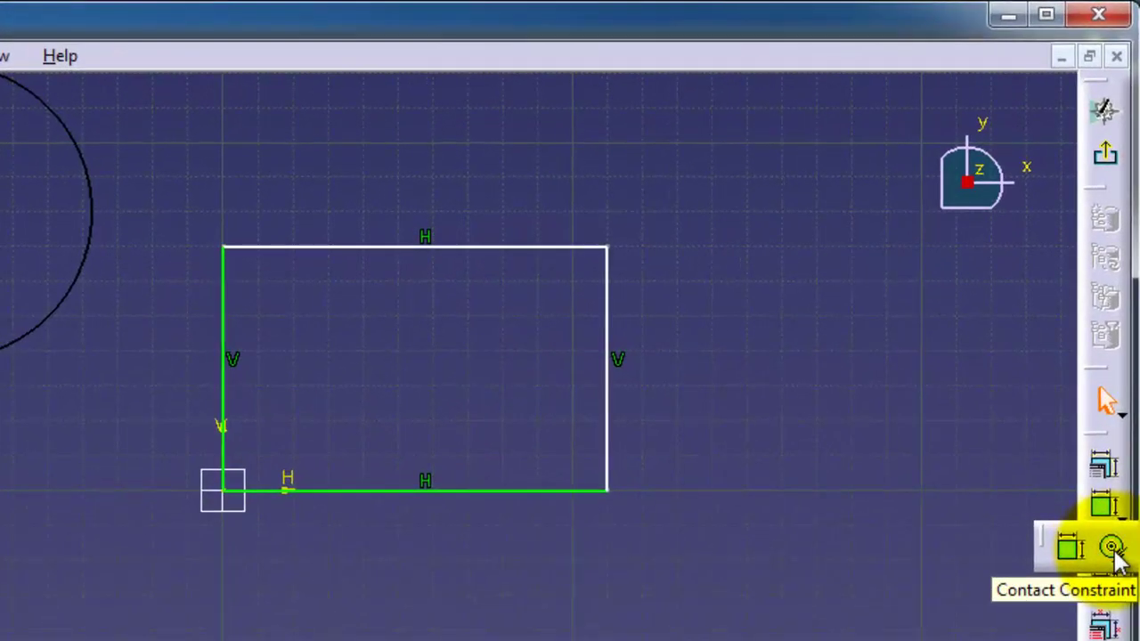
pyautogui.click(1113, 548)
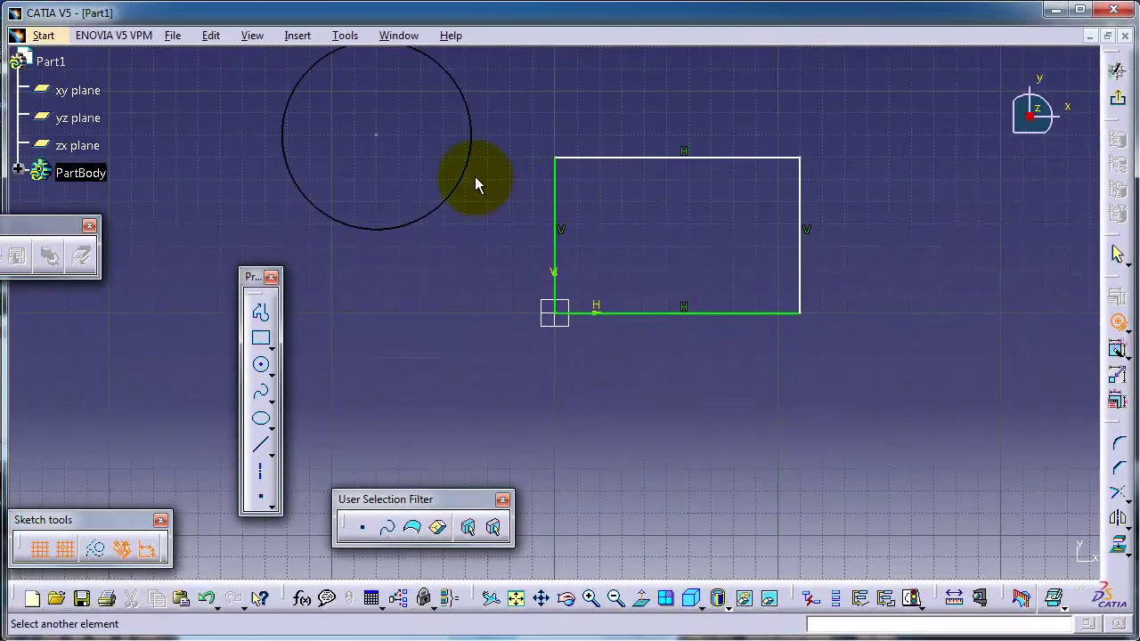
pyautogui.click(554, 215)
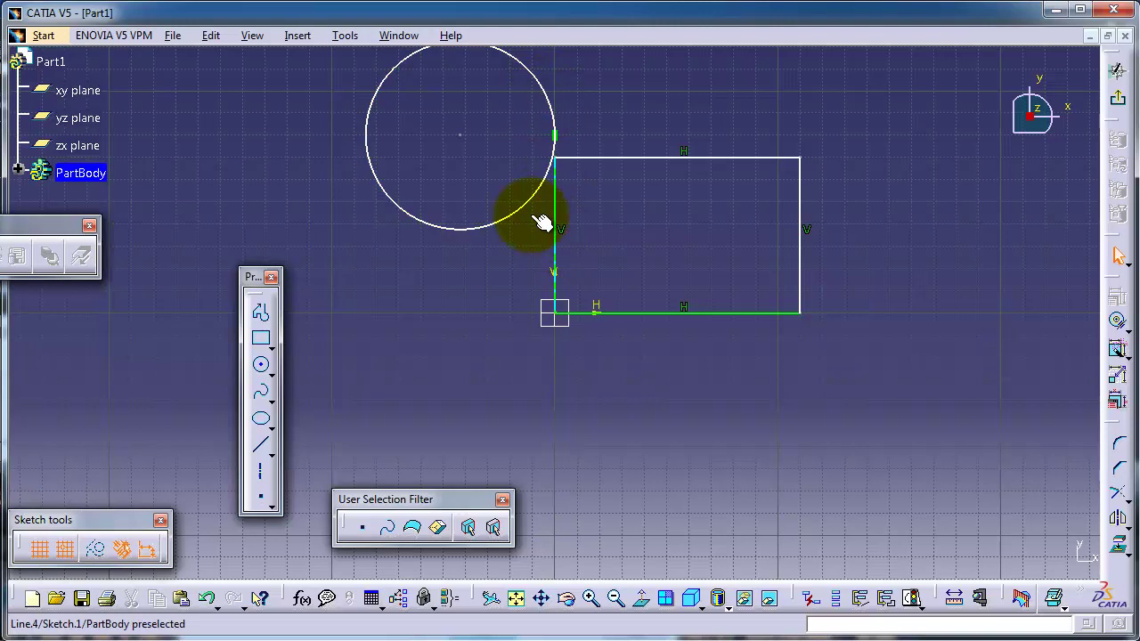
pyautogui.moveTo(459, 138); pyautogui.dragTo(424, 243)
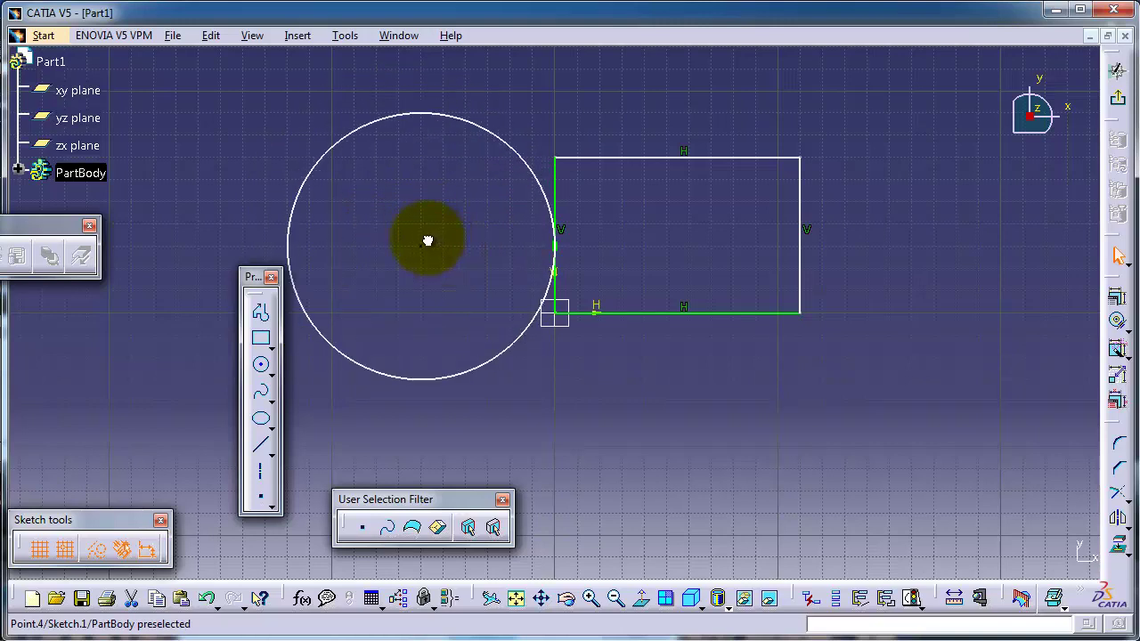
# Sketch a slanted line outside the rectangle and make it coincident with the rectangle's right edge.
pyautogui.moveTo(649, 393)
pyautogui.mouseDown(button='middle')
pyautogui.moveTo(656, 377)
pyautogui.moveTo(555, 354)
pyautogui.moveTo(516, 361)
pyautogui.moveTo(573, 307)
pyautogui.mouseUp(button='middle')
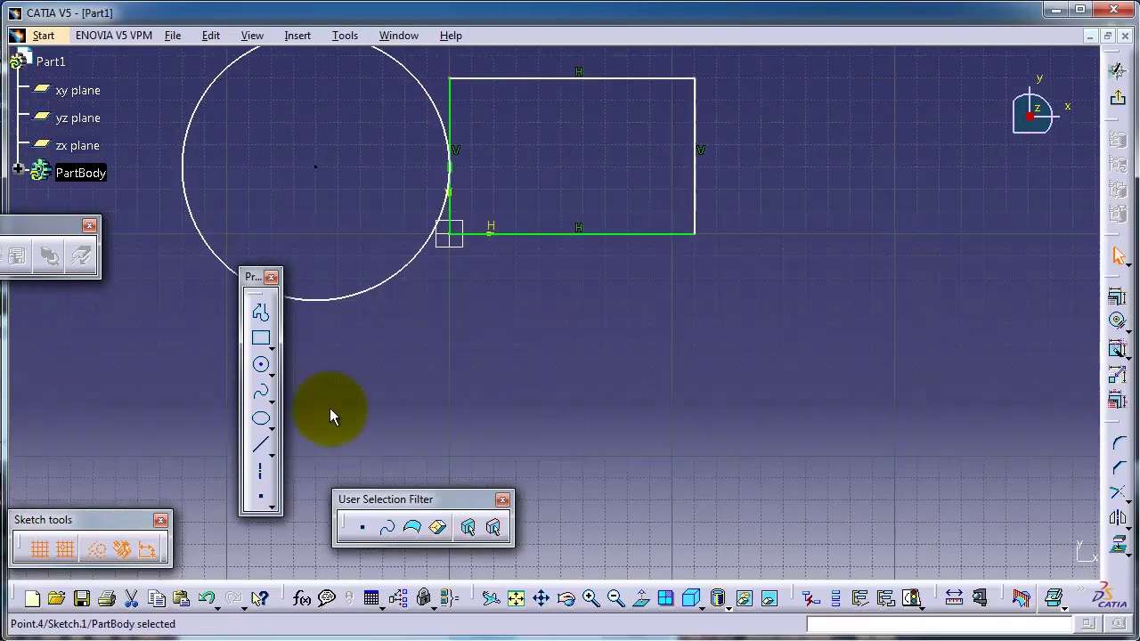
pyautogui.click(260, 444)
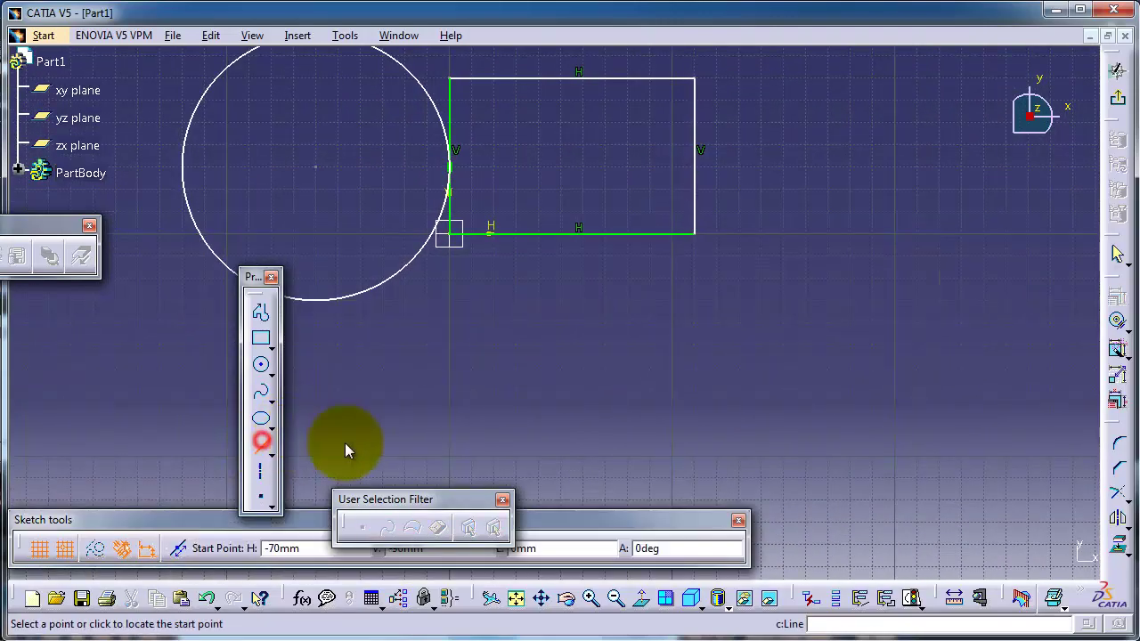
pyautogui.click(794, 214)
pyautogui.click(894, 431)
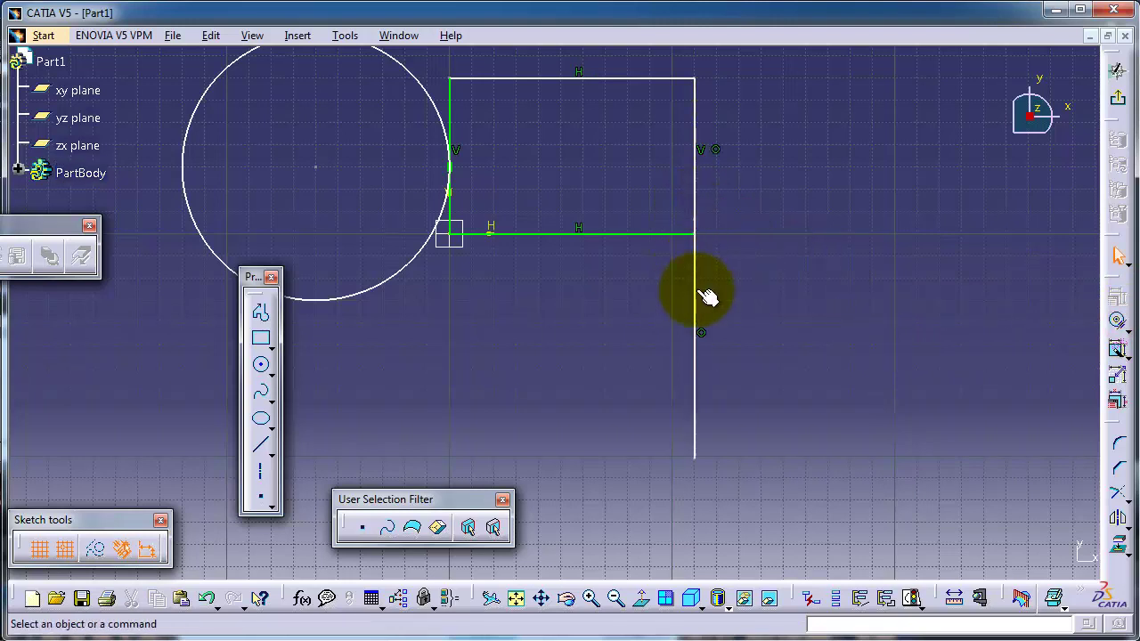
# Move the coincident line down and outward, widening the rectangle along with it.
pyautogui.moveTo(700, 294)
pyautogui.mouseDown()
pyautogui.moveTo(700, 420)
pyautogui.moveTo(695, 203)
pyautogui.moveTo(703, 377)
pyautogui.moveTo(736, 323)
pyautogui.moveTo(743, 349)
pyautogui.mouseUp()
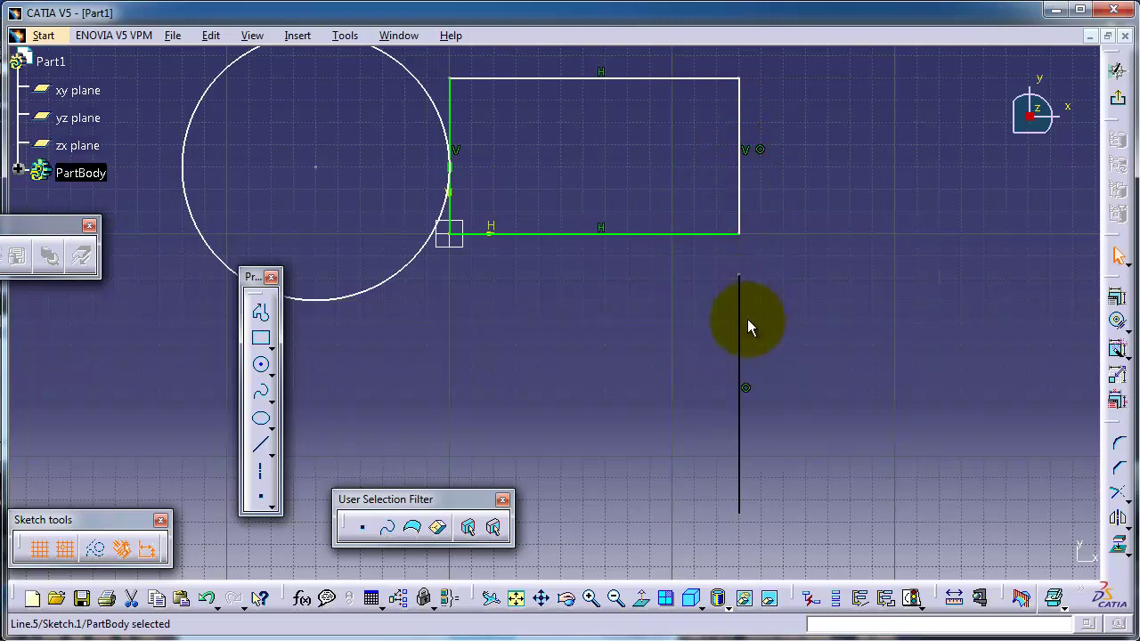
pyautogui.moveTo(742, 324)
pyautogui.mouseDown()
pyautogui.moveTo(746, 178)
pyautogui.moveTo(746, 334)
pyautogui.mouseUp()
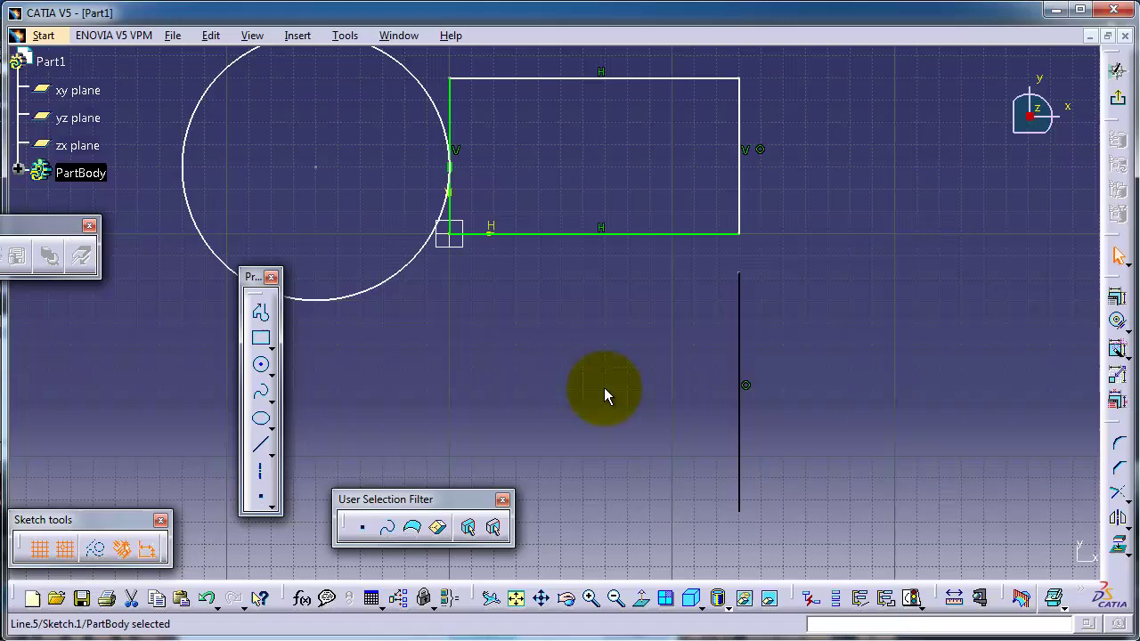
# Sketch a smaller circle with a radius of about 31.6 mm below the large circle.
pyautogui.moveTo(604, 387)
pyautogui.mouseDown(button='middle')
pyautogui.moveTo(751, 329)
pyautogui.moveTo(758, 257)
pyautogui.moveTo(745, 259)
pyautogui.mouseUp(button='middle')
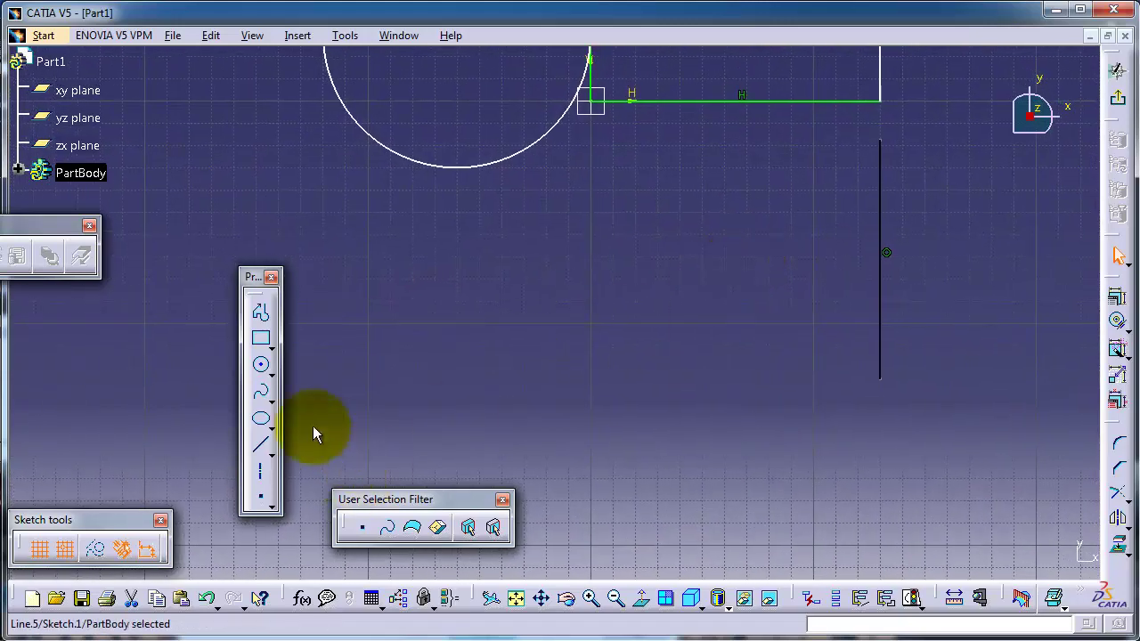
pyautogui.click(262, 365)
pyautogui.click(334, 322)
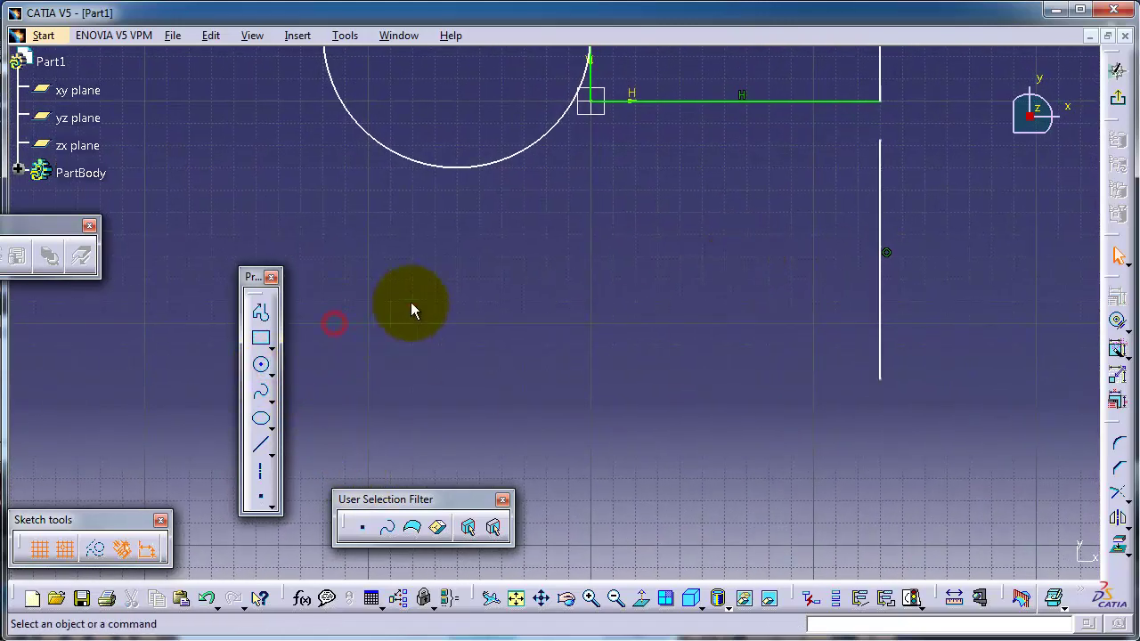
pyautogui.click(261, 365)
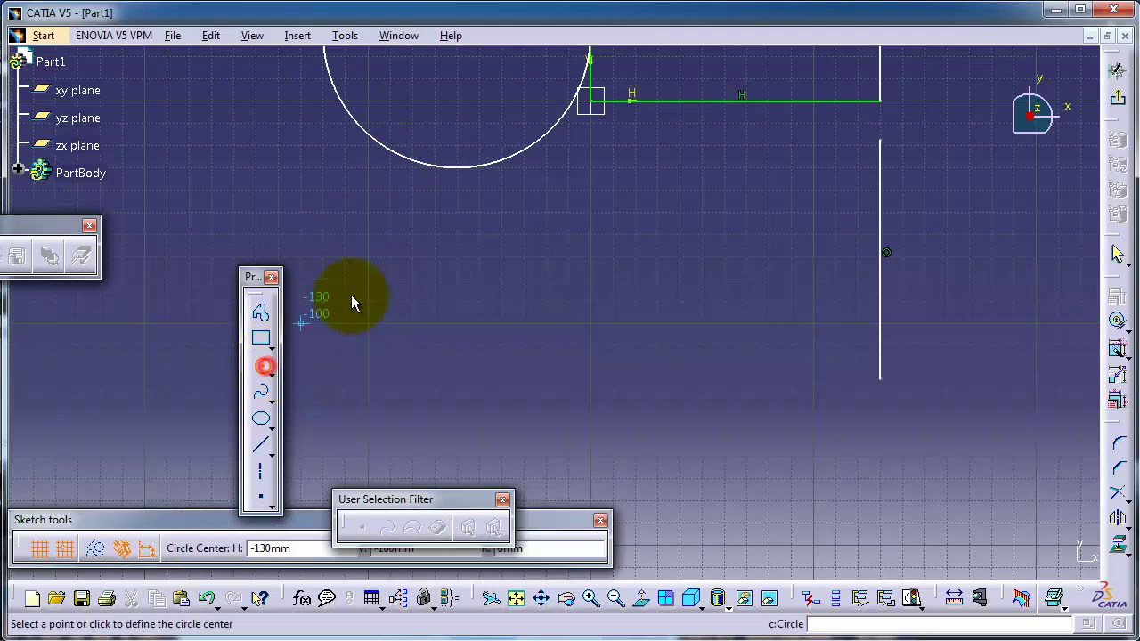
pyautogui.click(412, 278)
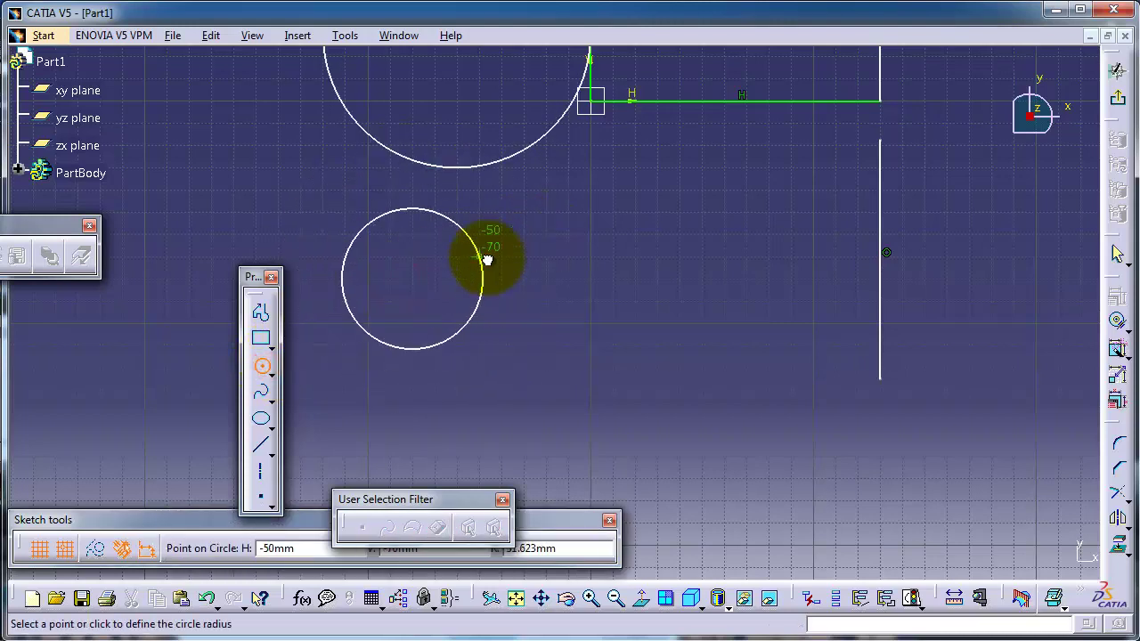
pyautogui.click(486, 257)
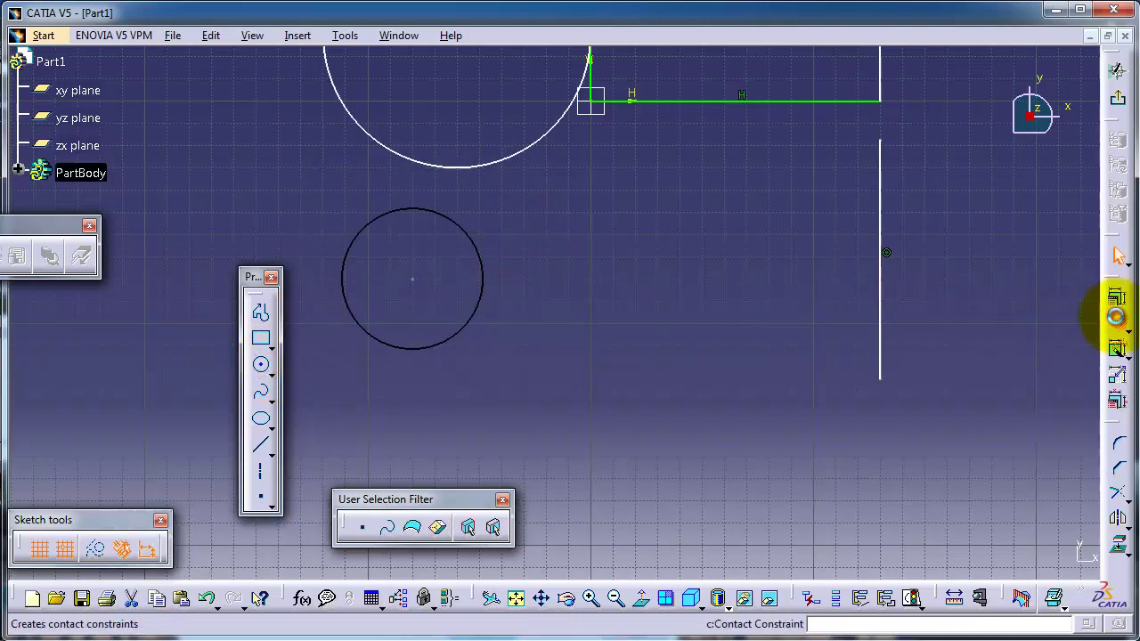
# Make the small circle concentric with the large circle using a contact constraint.
pyautogui.click(1116, 317)
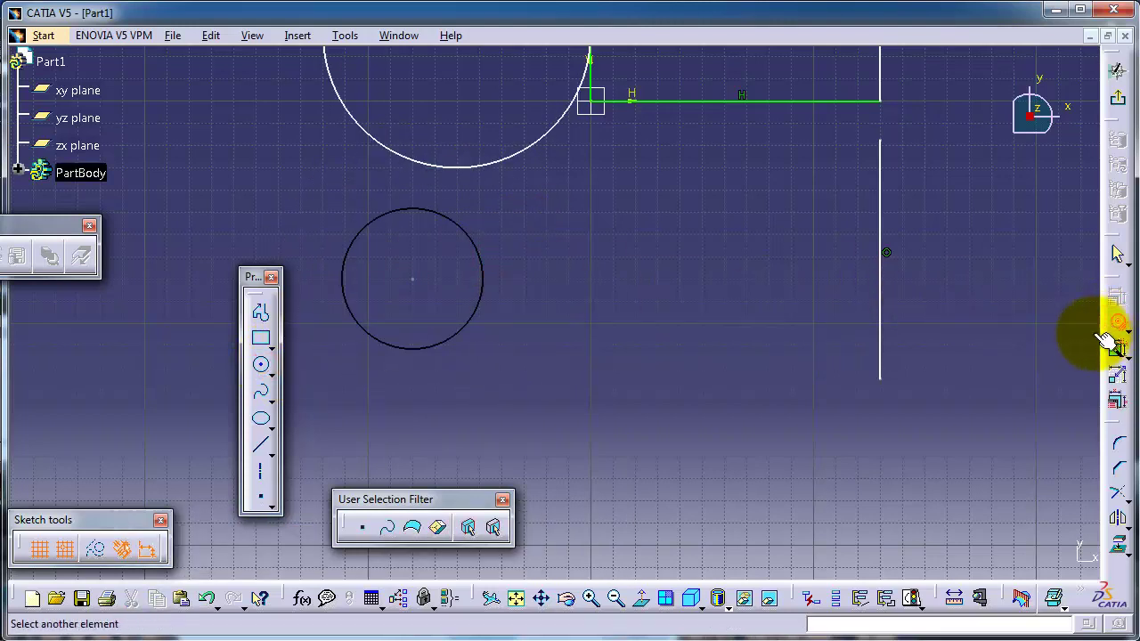
pyautogui.click(514, 160)
pyautogui.moveTo(661, 211)
pyautogui.mouseDown(button='middle')
pyautogui.moveTo(696, 205)
pyautogui.moveTo(722, 313)
pyautogui.moveTo(760, 241)
pyautogui.mouseUp(button='middle')
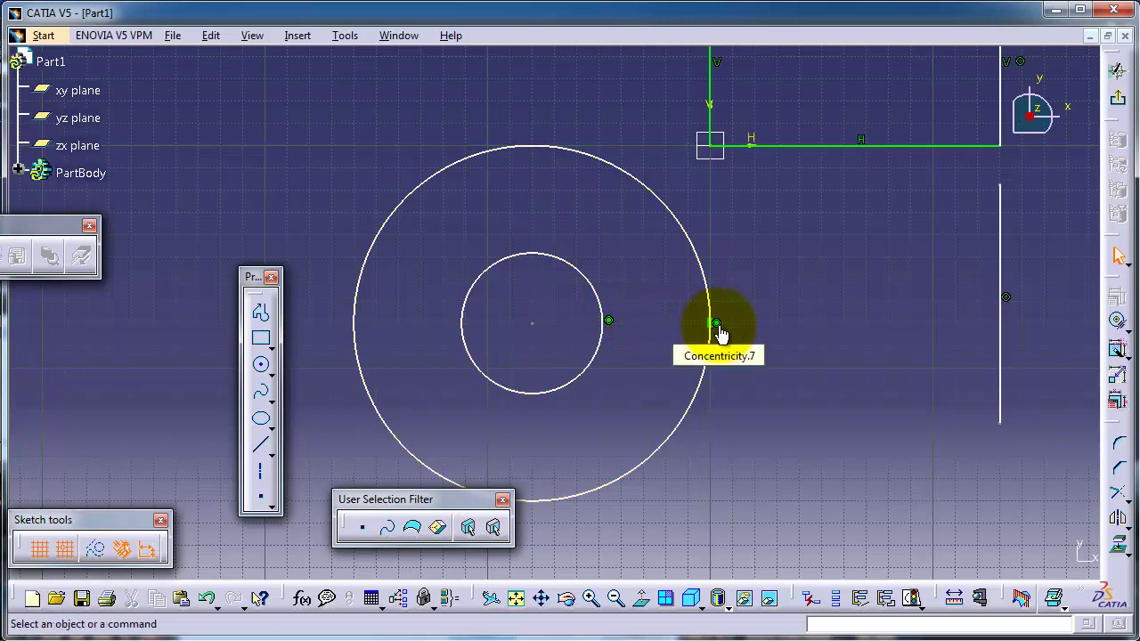
# Move the large circle upward along the rectangle's left edge, carrying the concentric small circle with it.
pyautogui.moveTo(692, 234)
pyautogui.mouseDown()
pyautogui.moveTo(674, 145)
pyautogui.moveTo(695, 56)
pyautogui.mouseUp()
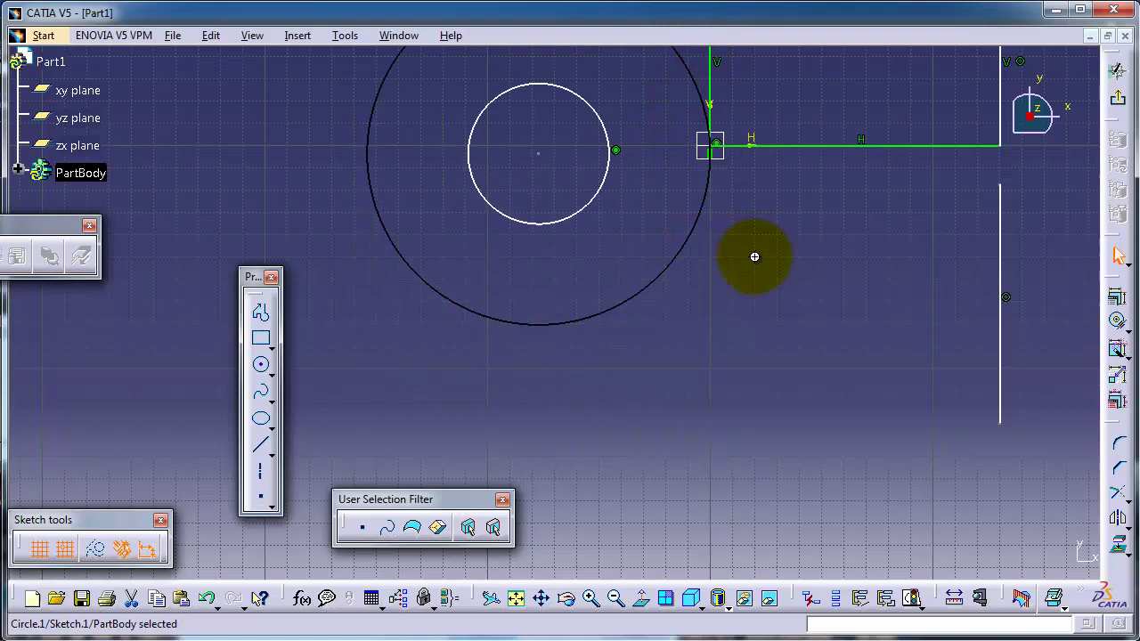
pyautogui.moveTo(756, 255); pyautogui.dragTo(745, 365, button='middle')
pyautogui.moveTo(690, 177); pyautogui.dragTo(677, 95)
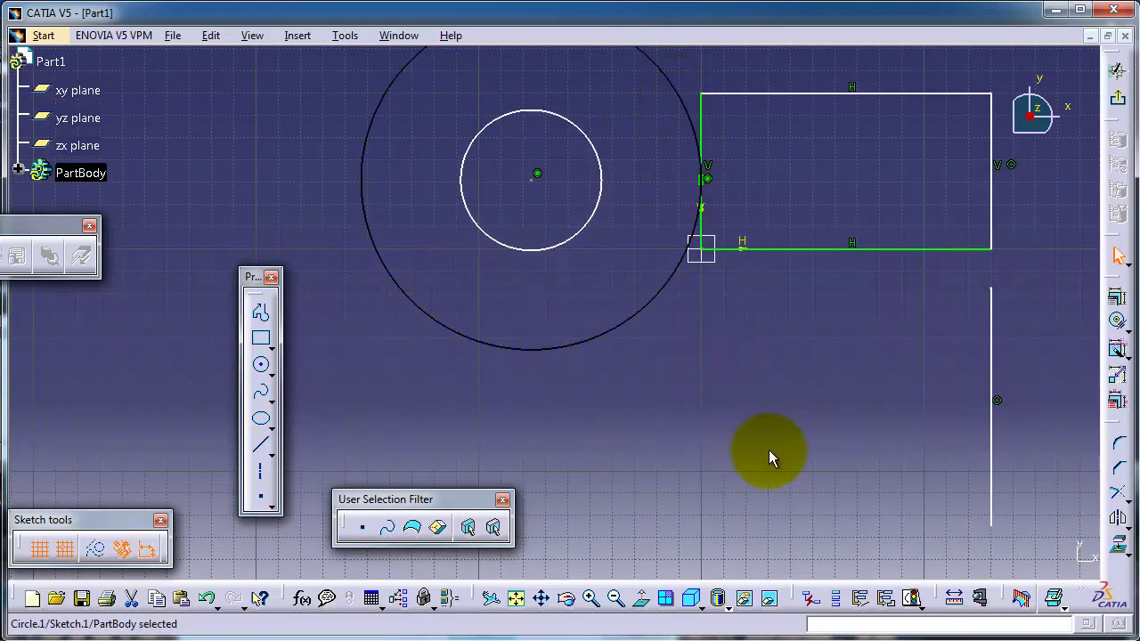
# Slide the vertical line down slightly, delete its coincidence with the rectangle's right edge, and move the line outward away from the rectangle.
pyautogui.moveTo(769, 450); pyautogui.dragTo(790, 384, button='middle')
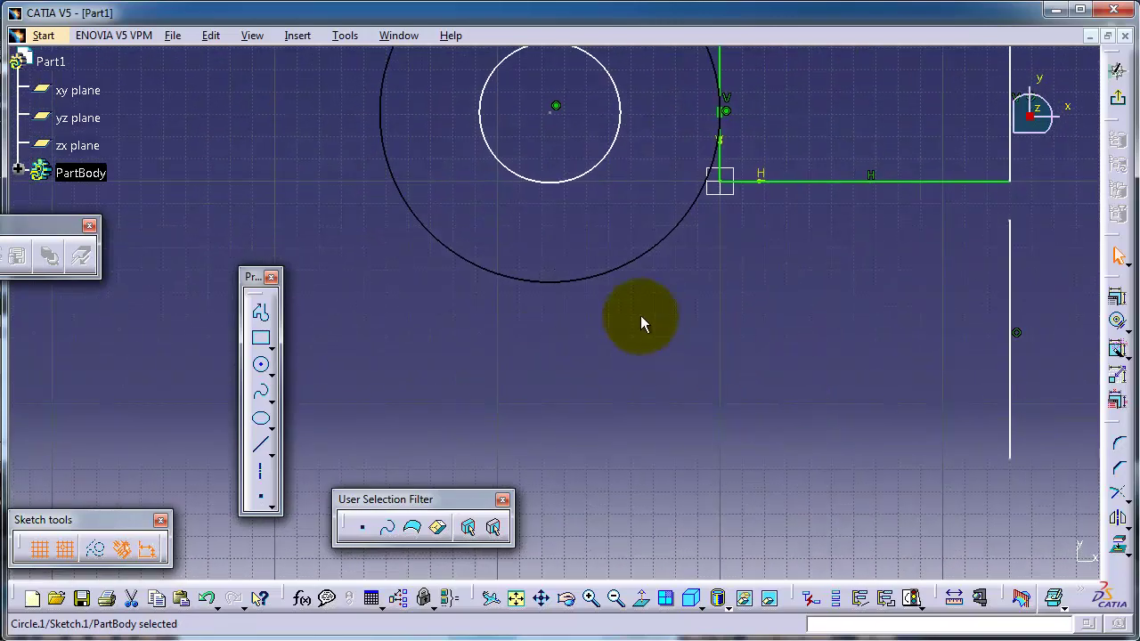
pyautogui.moveTo(674, 310)
pyautogui.mouseDown(button='middle')
pyautogui.moveTo(603, 285)
pyautogui.moveTo(596, 223)
pyautogui.moveTo(659, 323)
pyautogui.moveTo(675, 431)
pyautogui.moveTo(608, 412)
pyautogui.moveTo(598, 426)
pyautogui.mouseUp(button='middle')
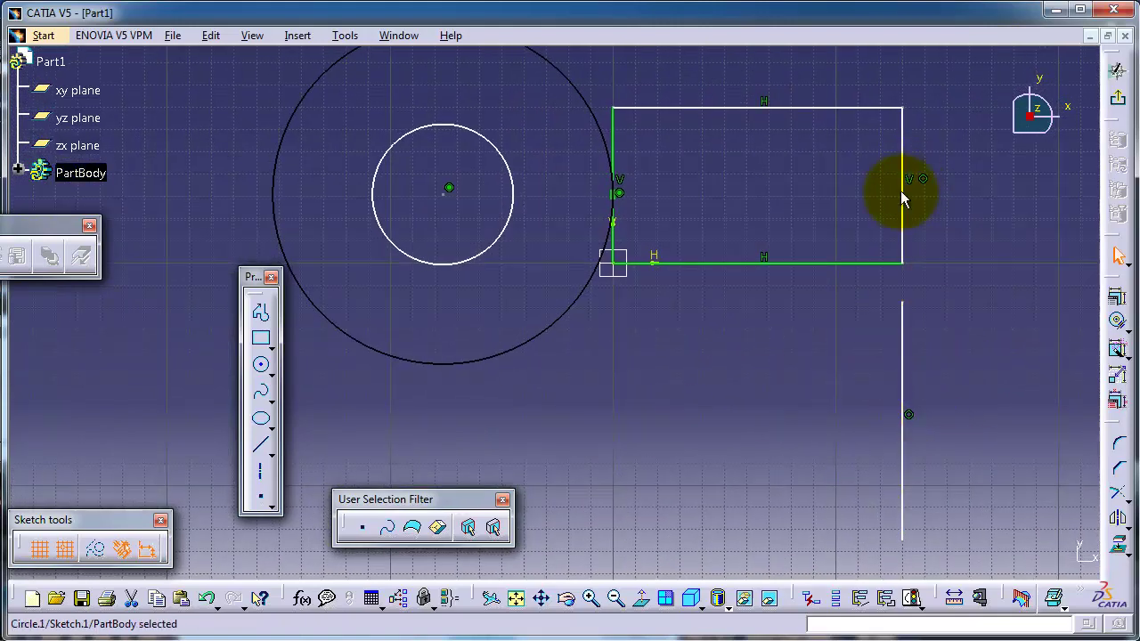
pyautogui.moveTo(908, 356); pyautogui.dragTo(911, 428)
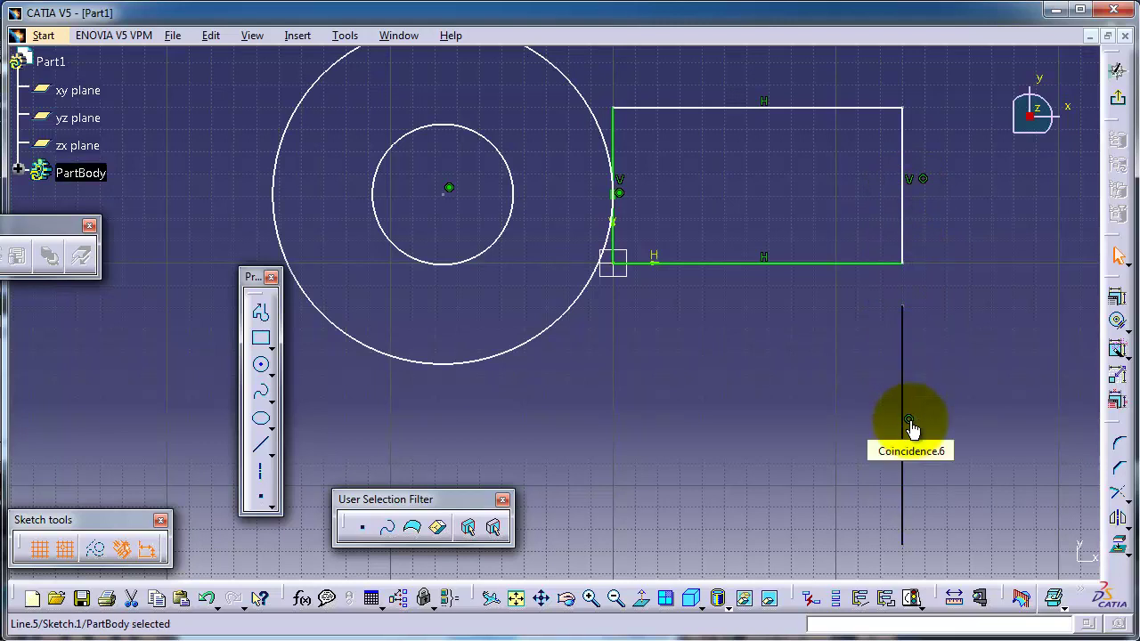
pyautogui.click(909, 422)
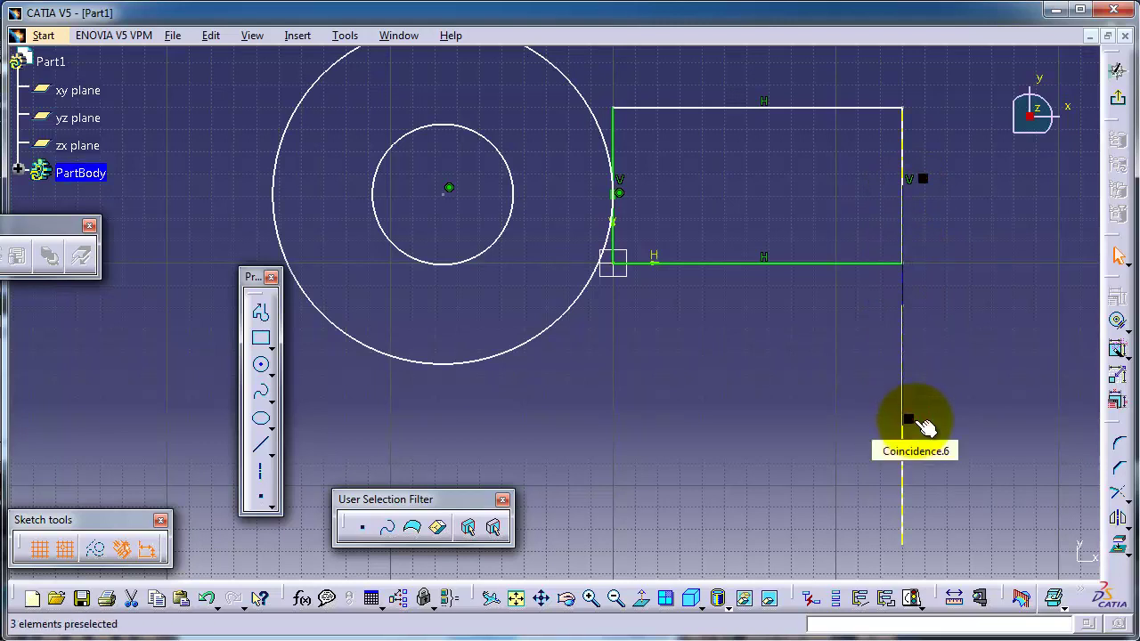
pyautogui.press('Delete')
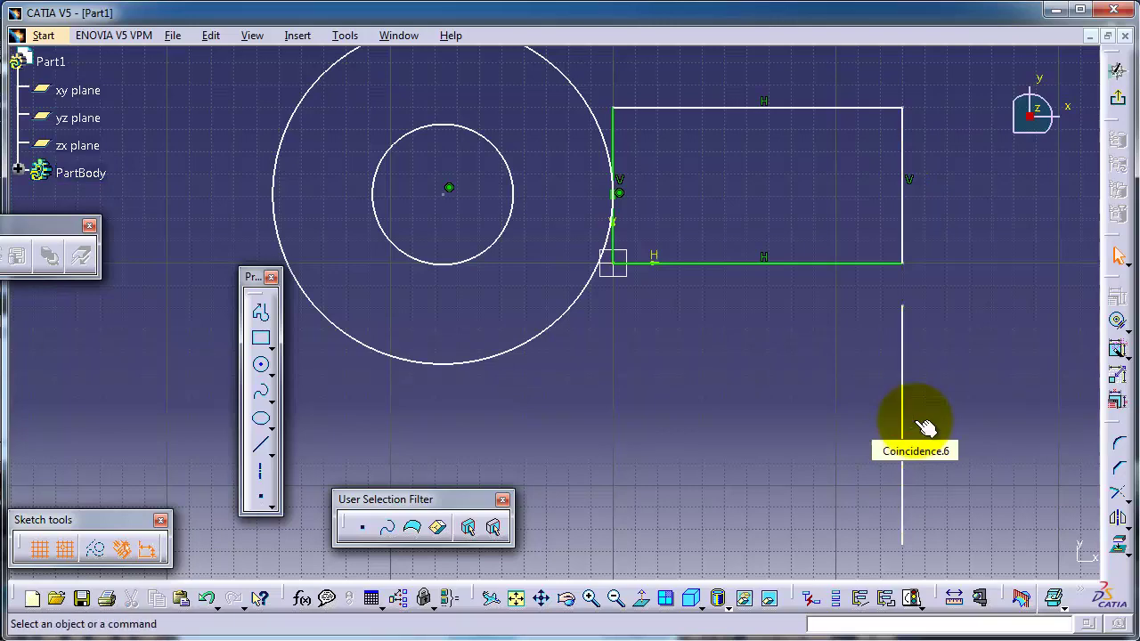
pyautogui.moveTo(909, 420)
pyautogui.mouseDown()
pyautogui.moveTo(939, 408)
pyautogui.moveTo(949, 339)
pyautogui.moveTo(967, 326)
pyautogui.moveTo(926, 443)
pyautogui.moveTo(959, 371)
pyautogui.mouseUp()
# Start a profile below the circles with a 100 mm horizontal line continued by two successive tangent arcs, ending at about H 80, V -120 mm.
pyautogui.moveTo(787, 442)
pyautogui.mouseDown(button='middle')
pyautogui.moveTo(820, 282)
pyautogui.moveTo(756, 217)
pyautogui.moveTo(799, 215)
pyautogui.mouseUp(button='middle')
pyautogui.click(260, 311)
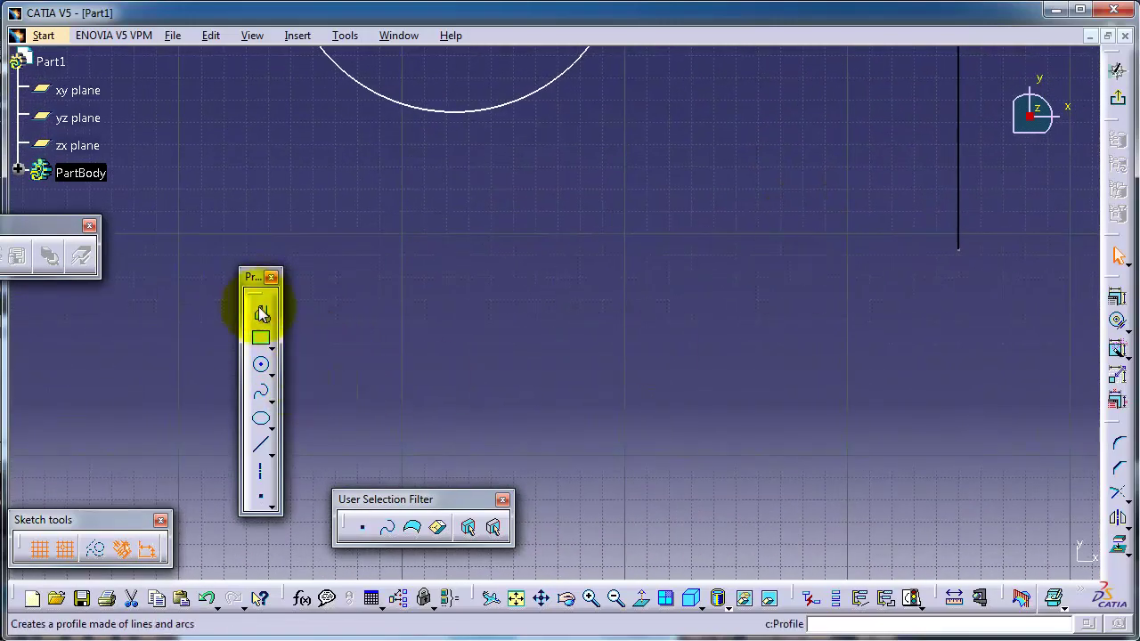
pyautogui.click(403, 300)
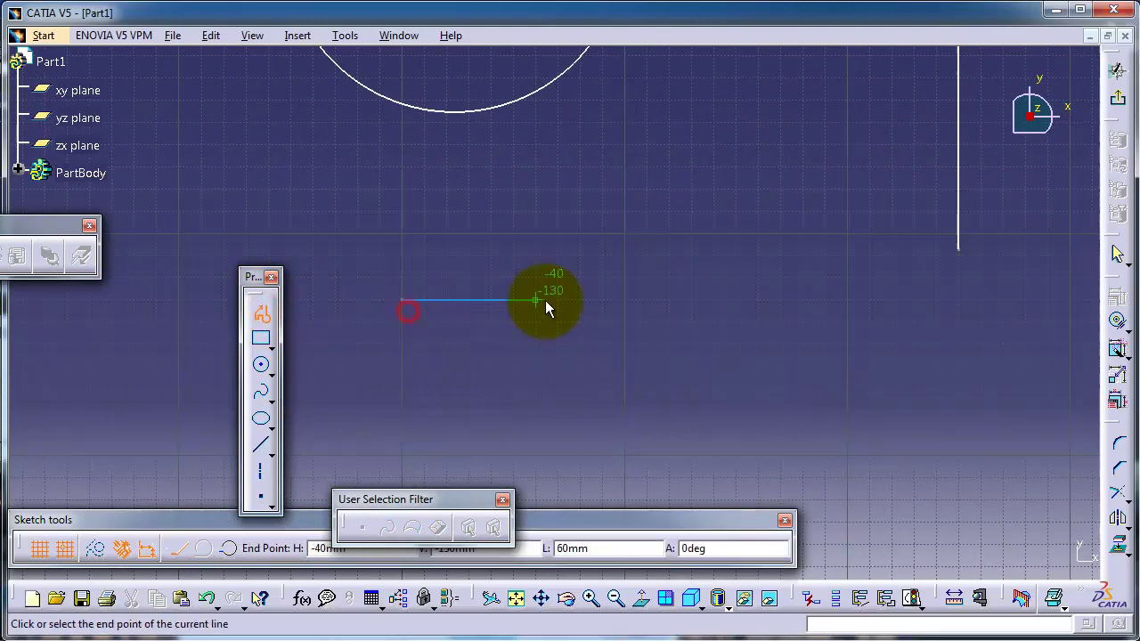
pyautogui.click(624, 297)
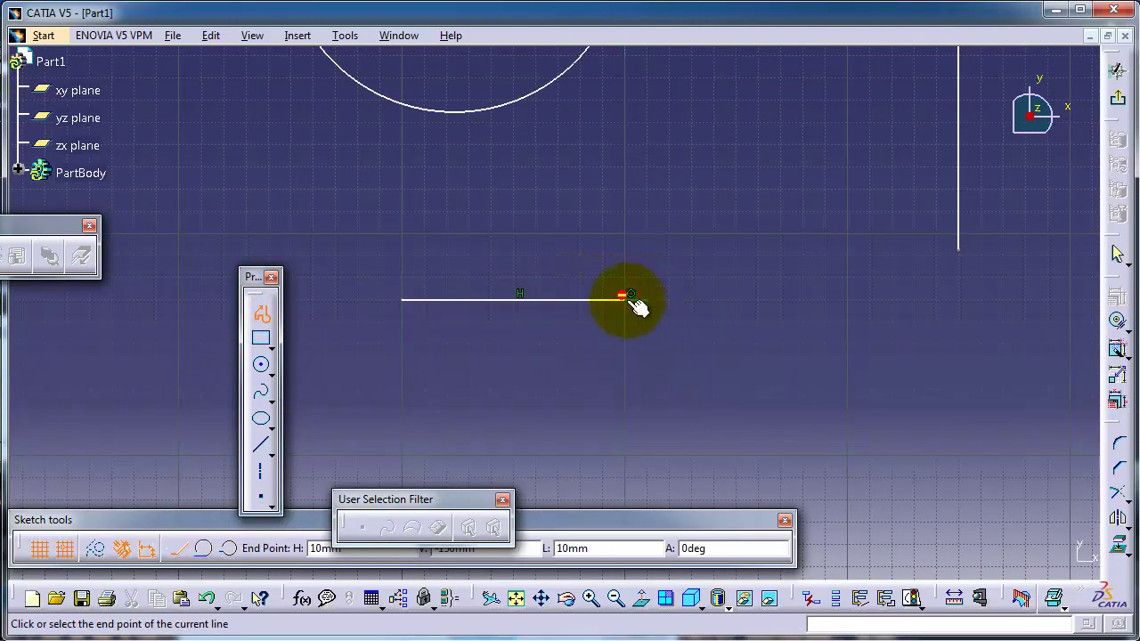
pyautogui.moveTo(628, 302); pyautogui.dragTo(669, 317, button='middle')
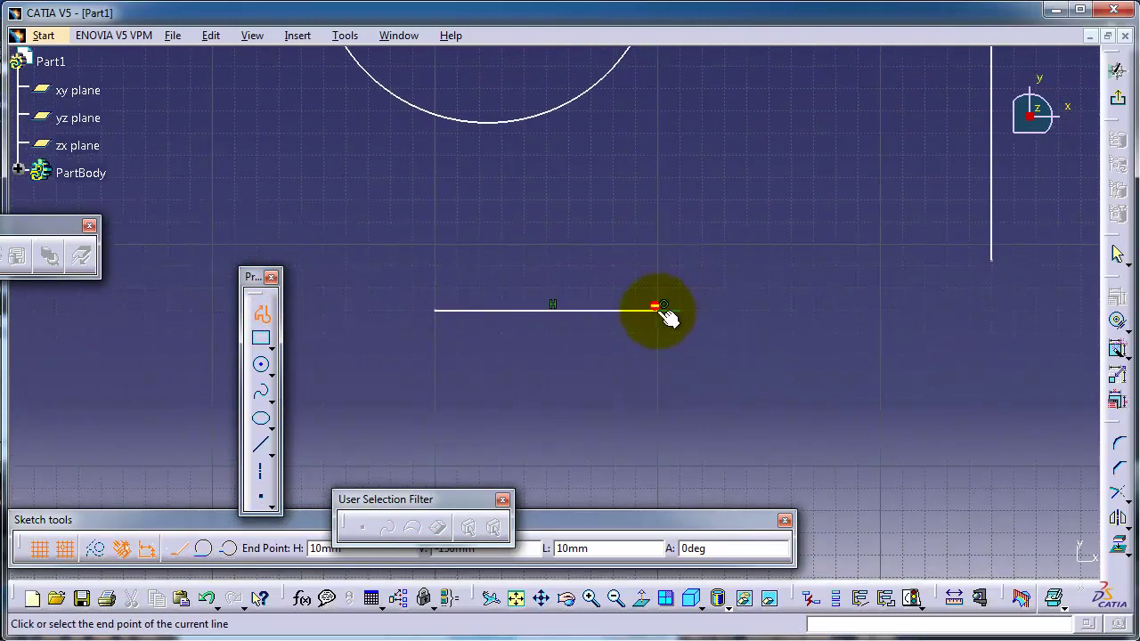
pyautogui.moveTo(756, 397); pyautogui.dragTo(681, 423)
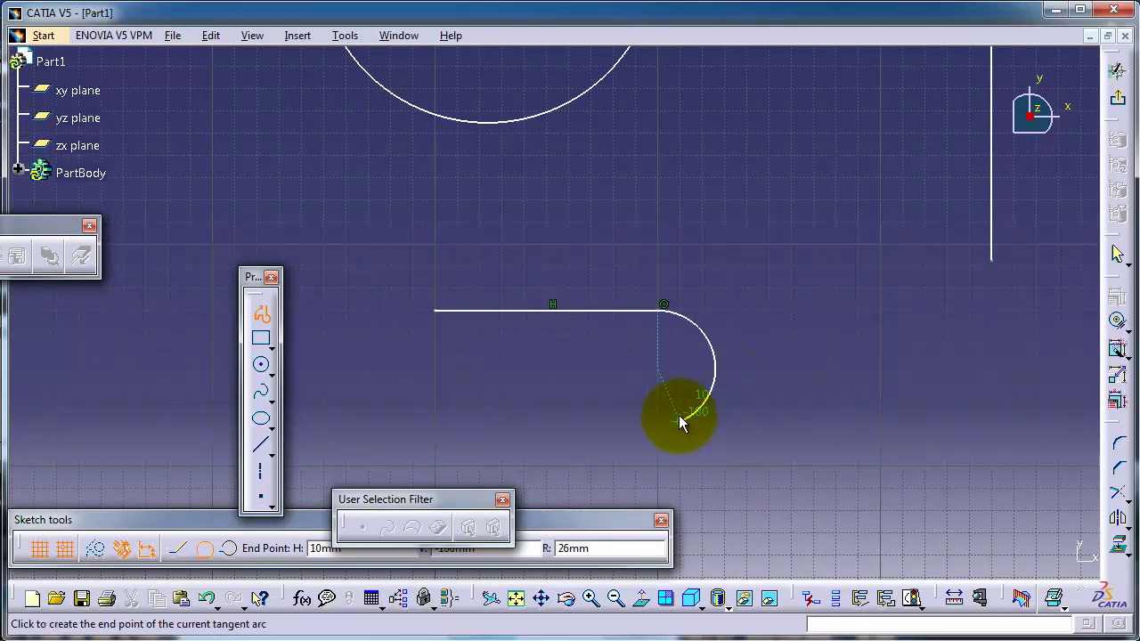
pyautogui.click(785, 237)
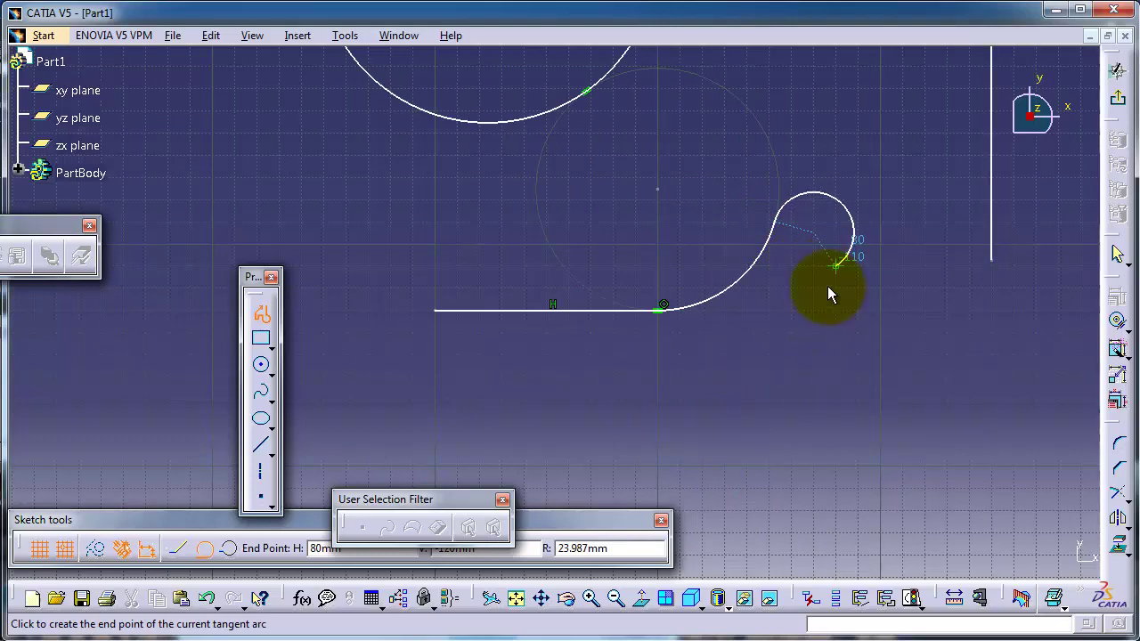
pyautogui.click(832, 287)
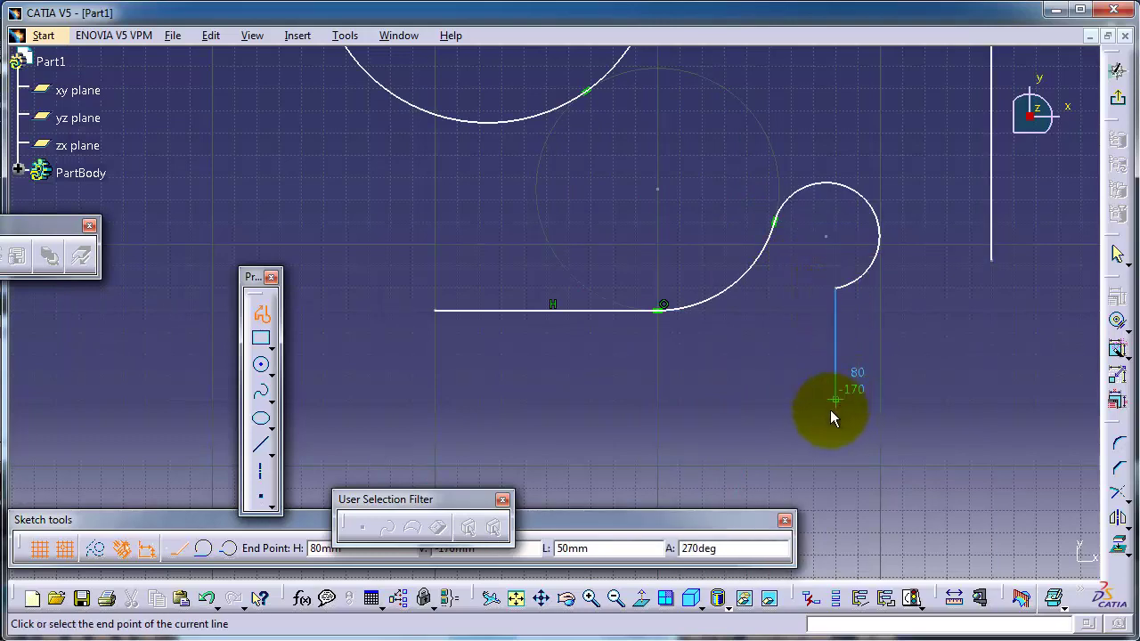
# Close the profile with a 50 mm vertical line down from the arc, a horizontal base line and a vertical line back to the start.
pyautogui.click(831, 410)
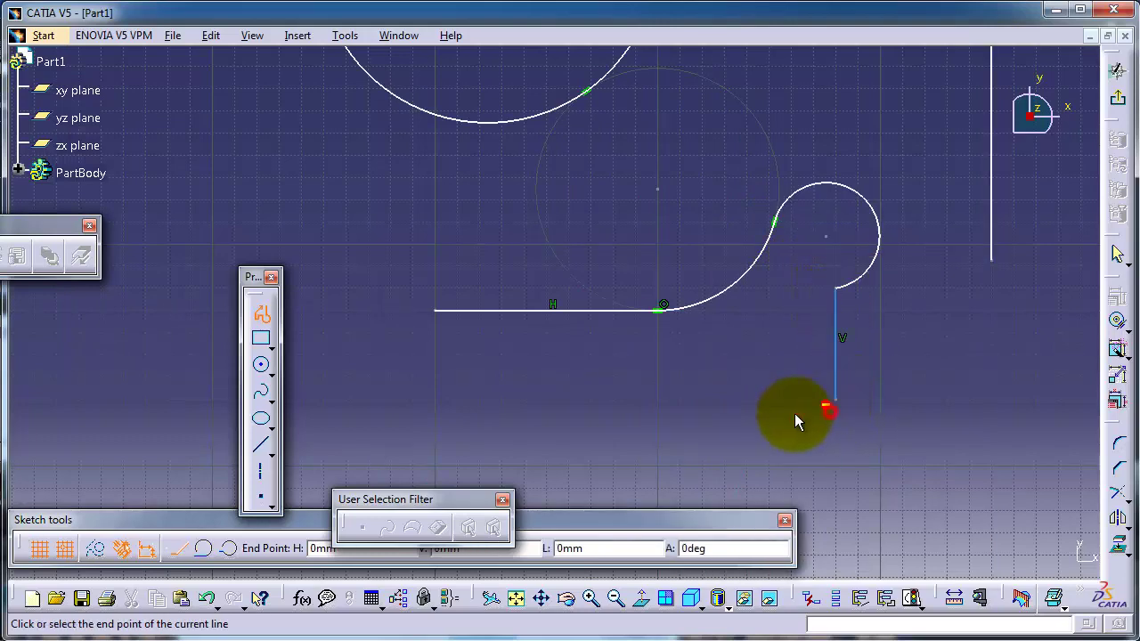
pyautogui.click(432, 399)
pyautogui.click(433, 311)
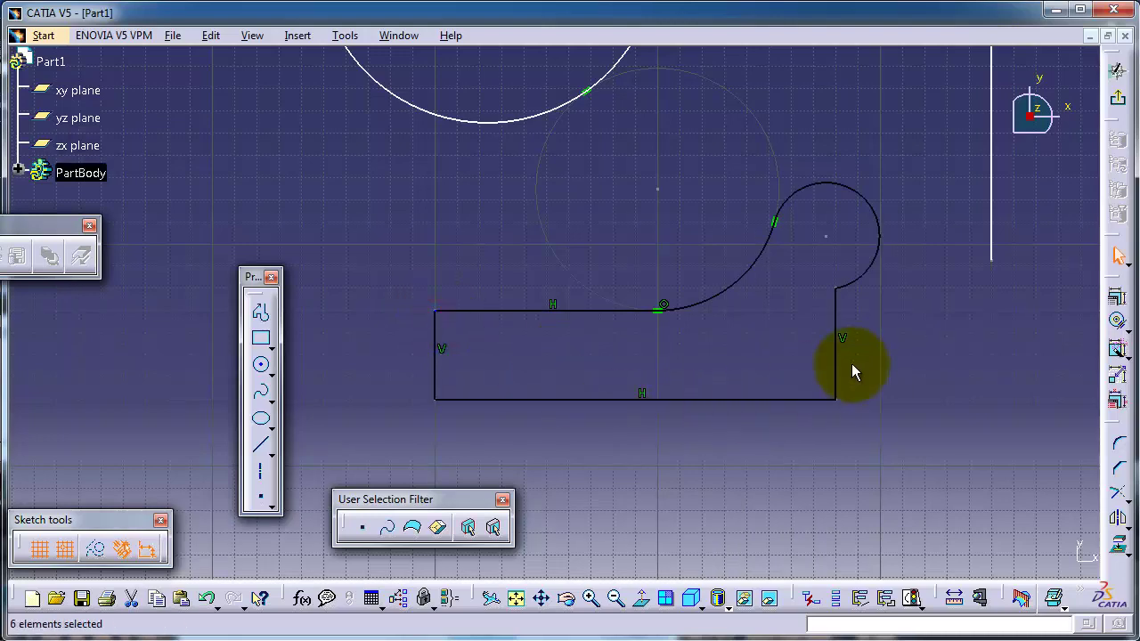
# Make the profile's small end arc tangent to its right vertical line using a contact constraint.
pyautogui.moveTo(864, 318); pyautogui.dragTo(805, 378, button='middle')
pyautogui.click(805, 379)
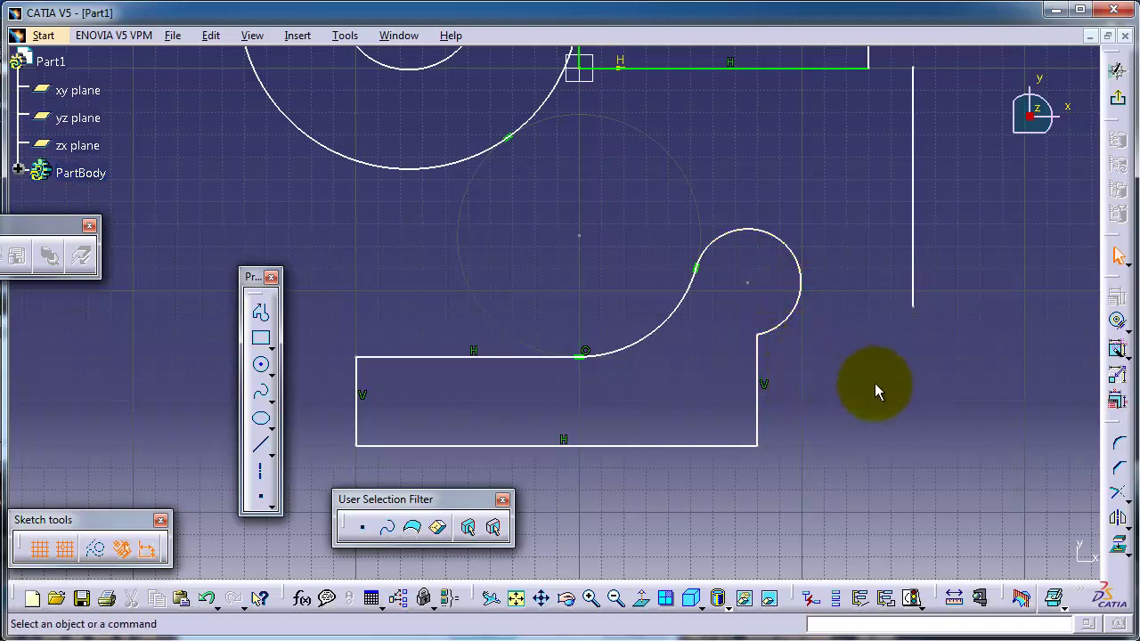
pyautogui.click(1118, 324)
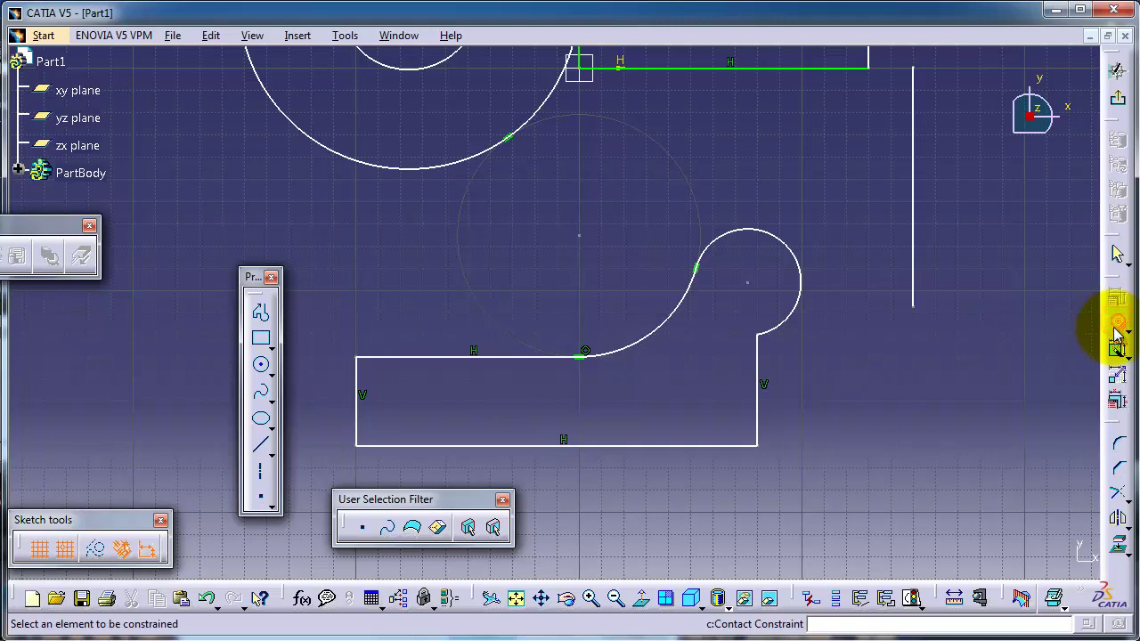
pyautogui.click(795, 313)
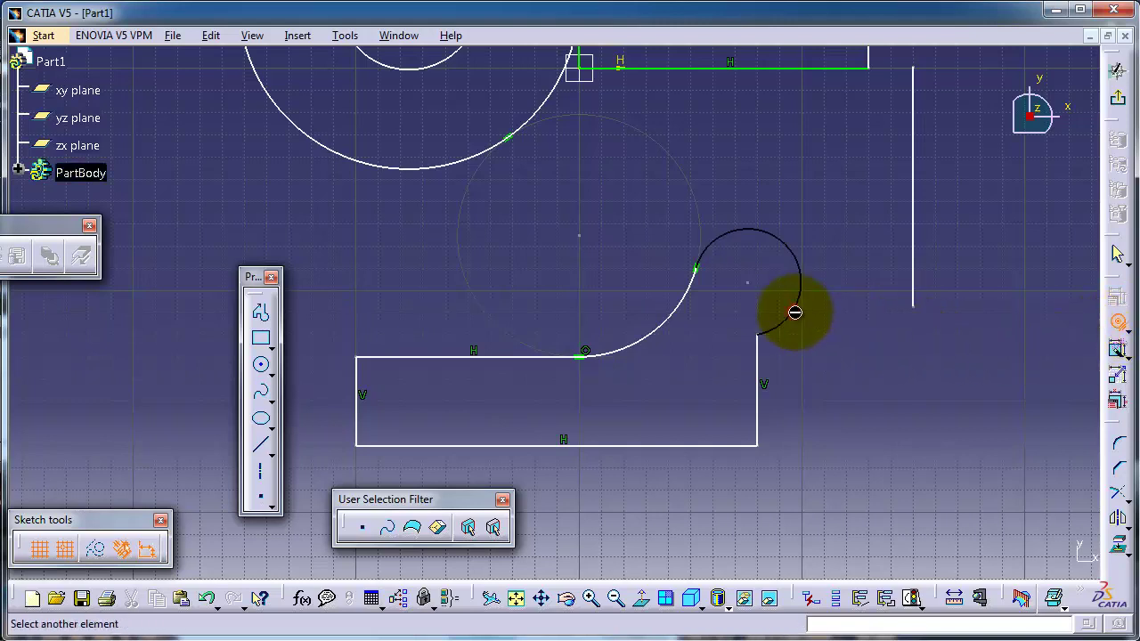
pyautogui.click(757, 354)
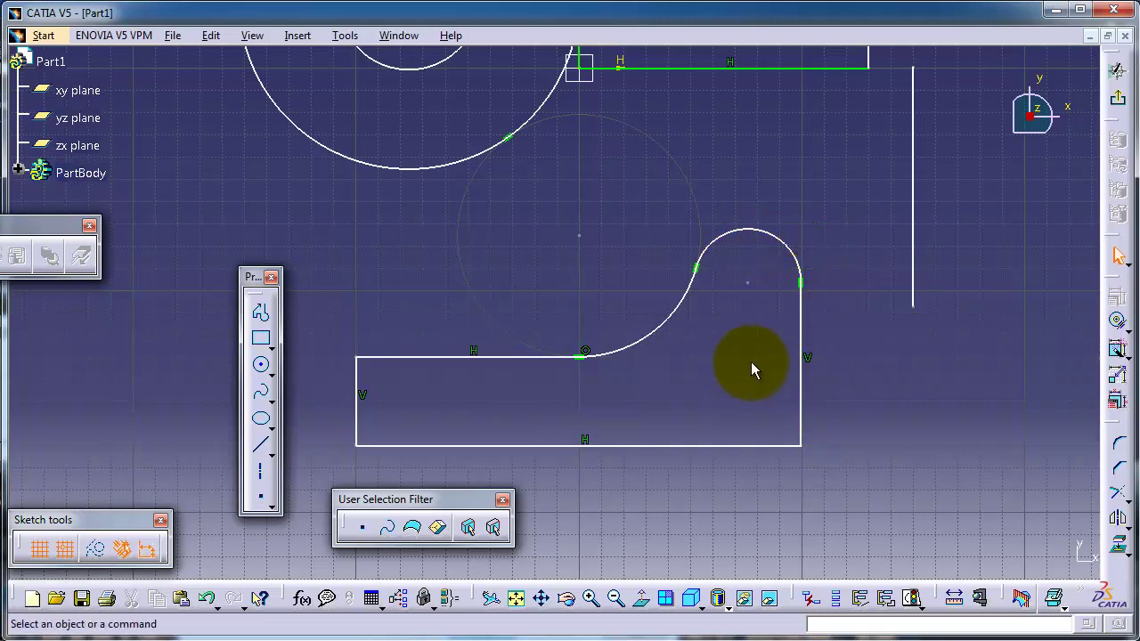
pyautogui.moveTo(789, 357)
pyautogui.mouseDown(button='middle')
pyautogui.moveTo(832, 349)
pyautogui.moveTo(883, 265)
pyautogui.moveTo(781, 269)
pyautogui.moveTo(798, 331)
pyautogui.mouseUp(button='middle')
pyautogui.moveTo(804, 255)
pyautogui.mouseDown(button='middle')
pyautogui.moveTo(814, 190)
pyautogui.moveTo(820, 298)
pyautogui.mouseUp(button='middle')
pyautogui.moveTo(713, 266); pyautogui.dragTo(740, 295, button='middle')
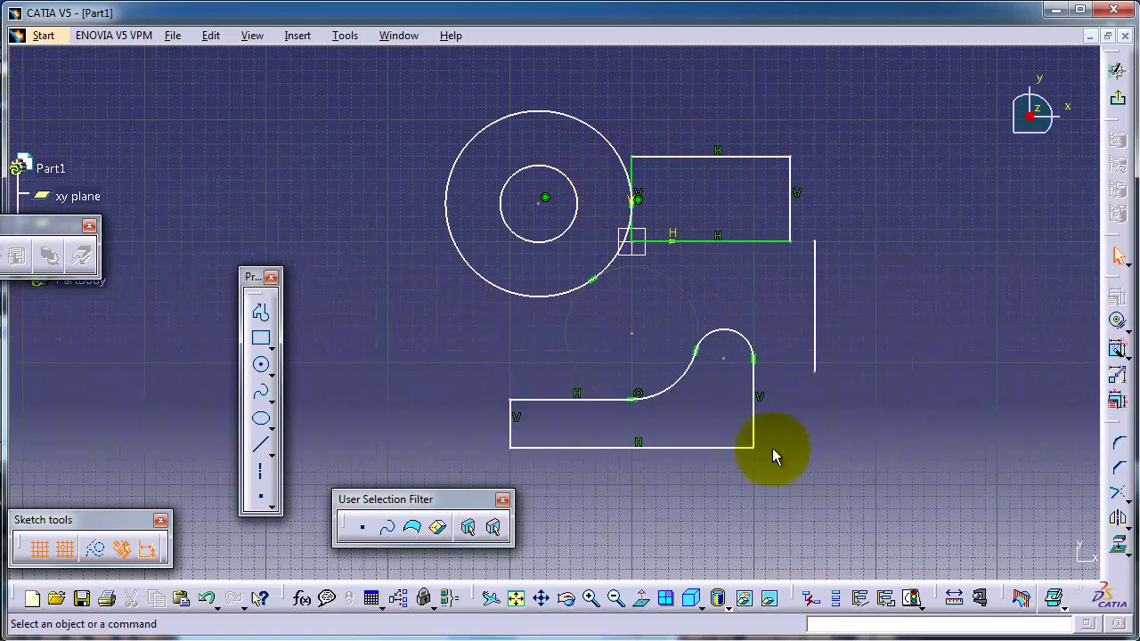